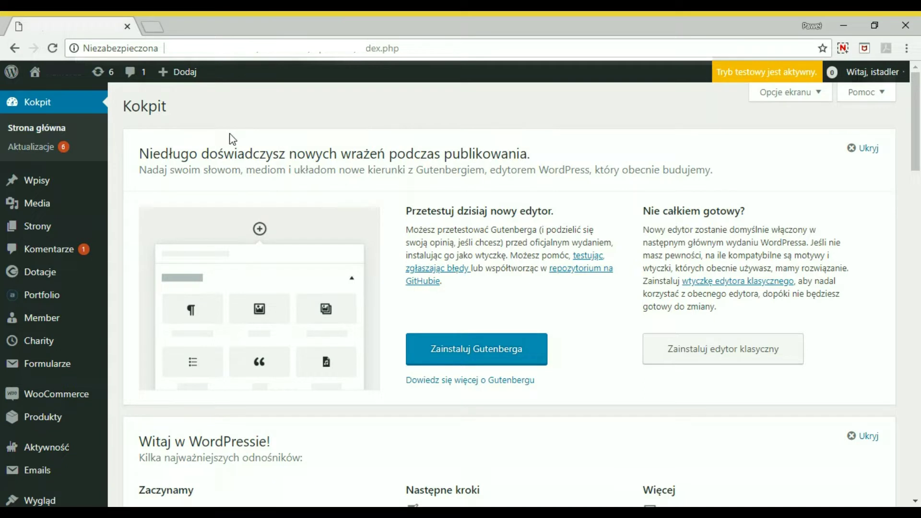
Step: Install the Gutenberg editor, open its demo post and dismiss the welcome tip
left_click(478, 353)
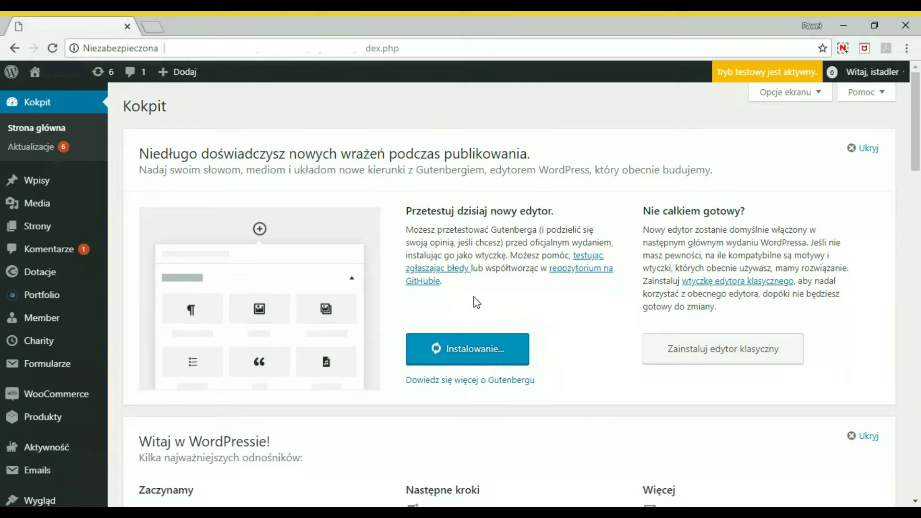
left_click(473, 355)
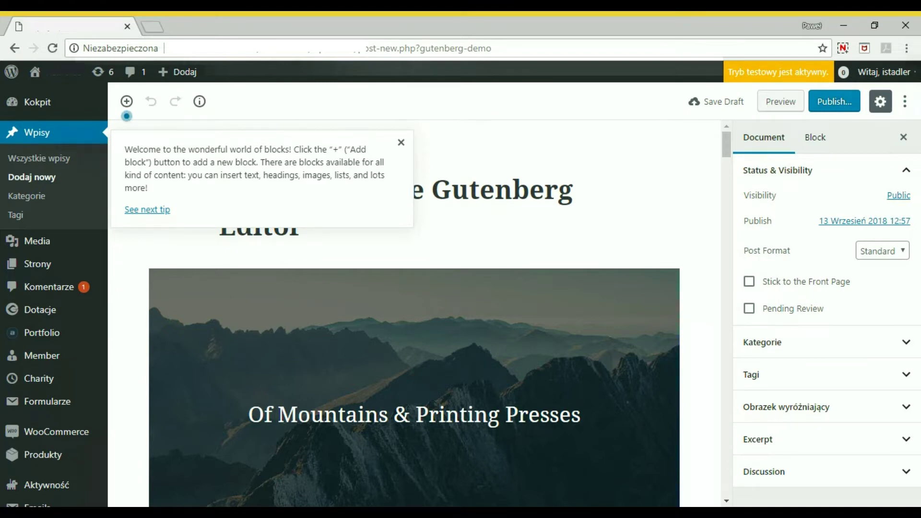
left_click(400, 151)
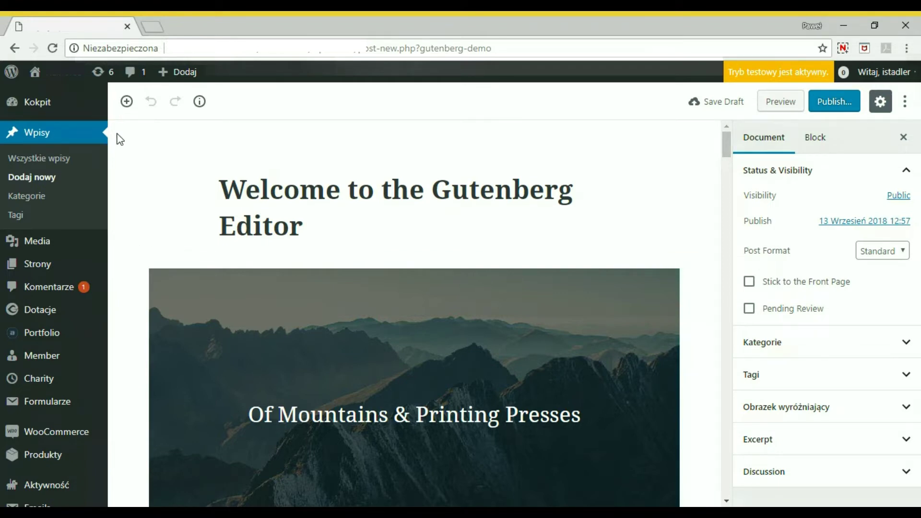
Step: Replace the demo post's title with "tytuł podstrony"
left_click(365, 226)
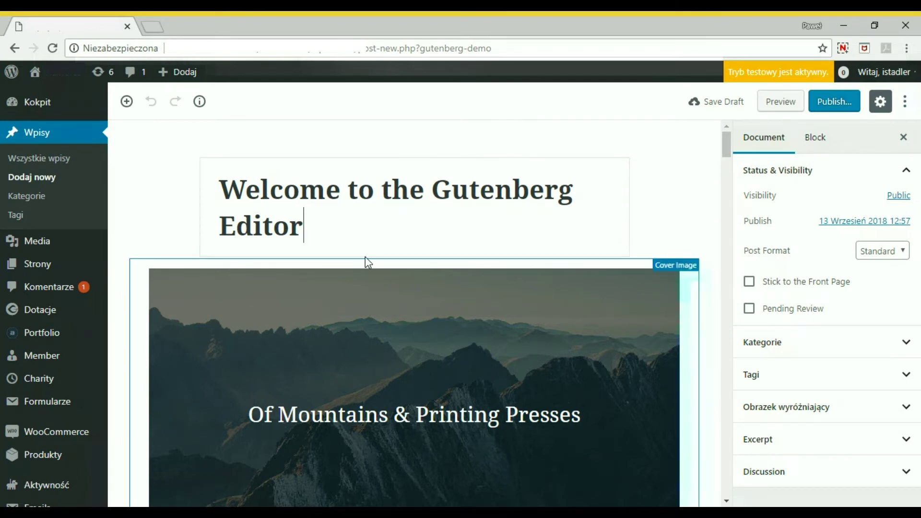
left_click_drag(303, 225, 220, 187)
type("ty")
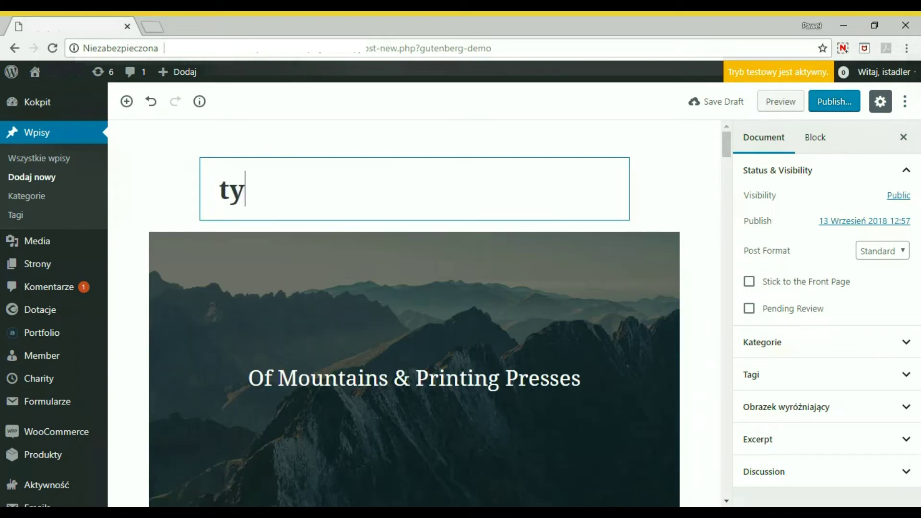
type("tuł podstrony")
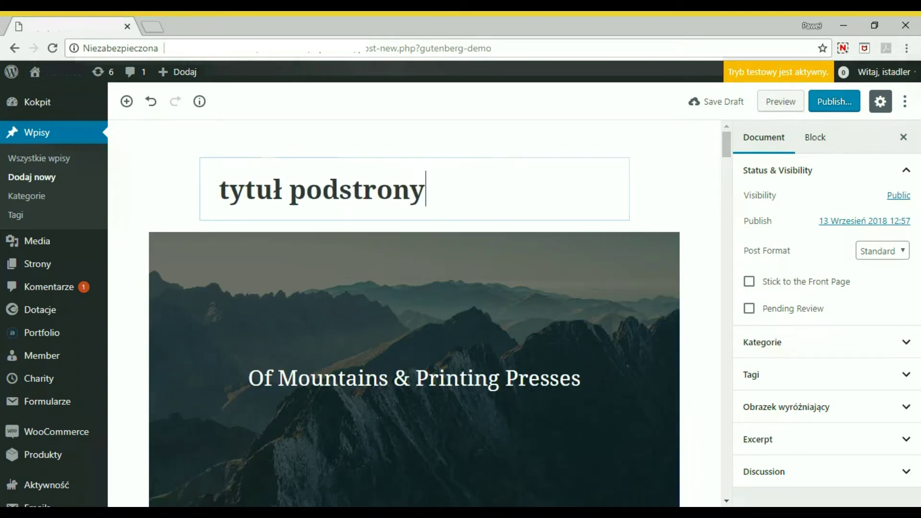
Step: Change the post title to "O firmie"
key("shift+Left")
key("shift+Home")
type("O firmie")
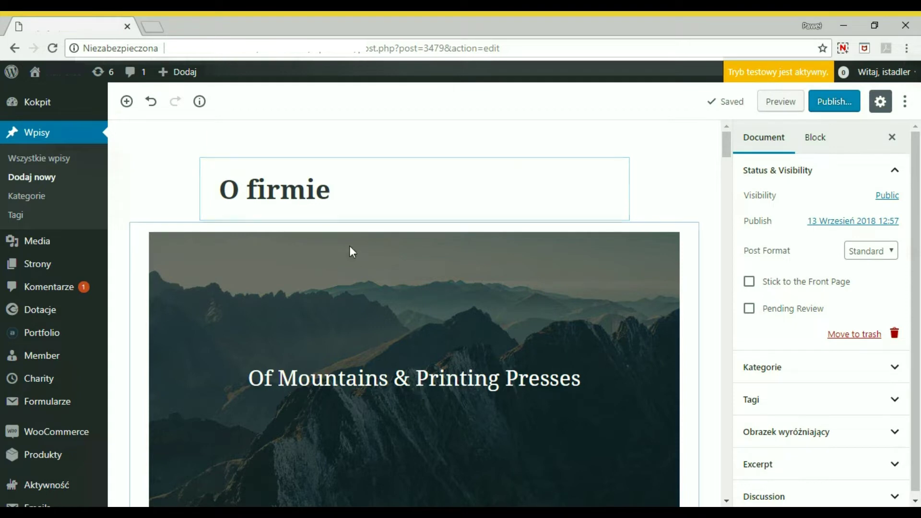
Step: Replace the text on the cover image with "Hasło mojej firmy"
left_click(372, 309)
scroll(372, 305, "down", 3)
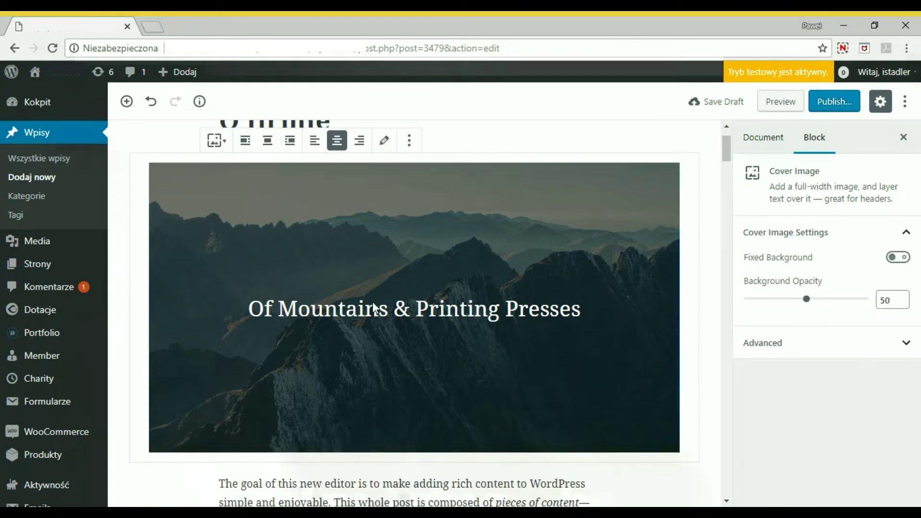
scroll(403, 240, "up", 1)
left_click(331, 314)
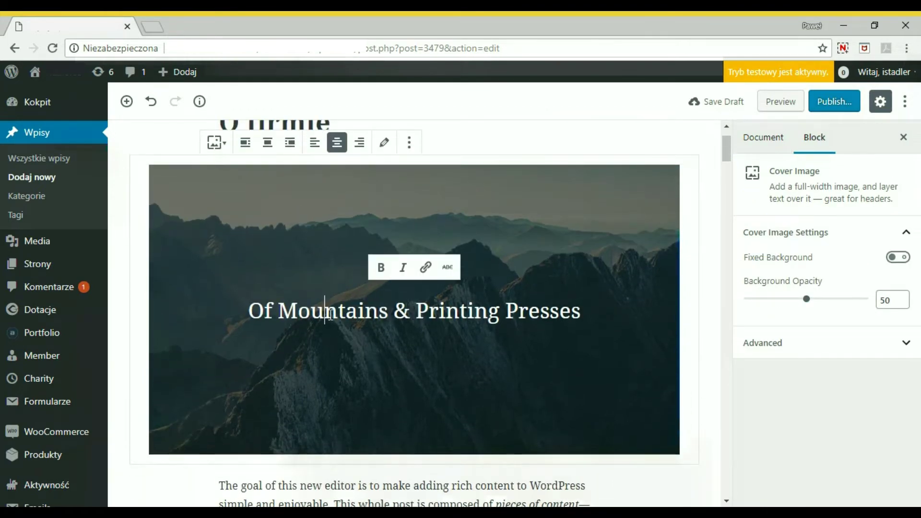
left_click_drag(313, 309, 255, 311)
left_click_drag(429, 311, 582, 311)
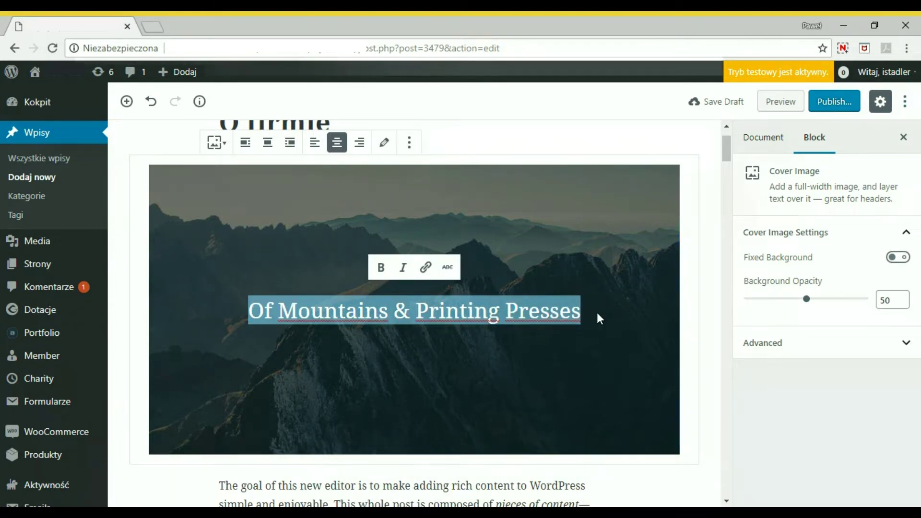
left_click(583, 313)
key("shift+Left")
key("shift+Left")
key("shift+Left")
key("shift+Left")
key("shift+Left")
key("shift+Left")
key("shift+Left")
key("shift+Left")
key("shift+Left")
key("shift+Left")
key("shift+Left")
key("shift+Left")
key("shift+Left")
key("shift+Left")
key("shift+Left")
key("shift+Left")
key("shift+Left")
key("shift+Left")
key("shift+Left")
key("shift+Left")
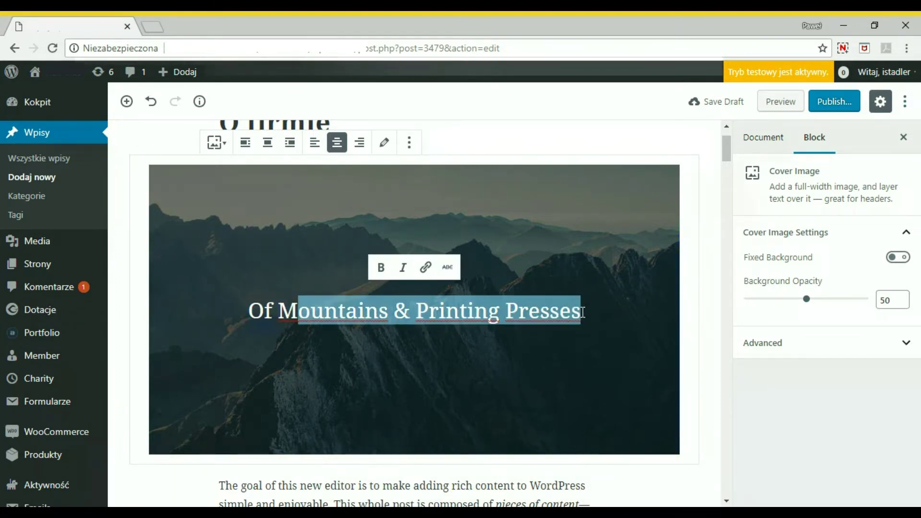
key("shift+Left")
key("shift+Left")
key("shift+Left")
key("shift+Left")
type("H")
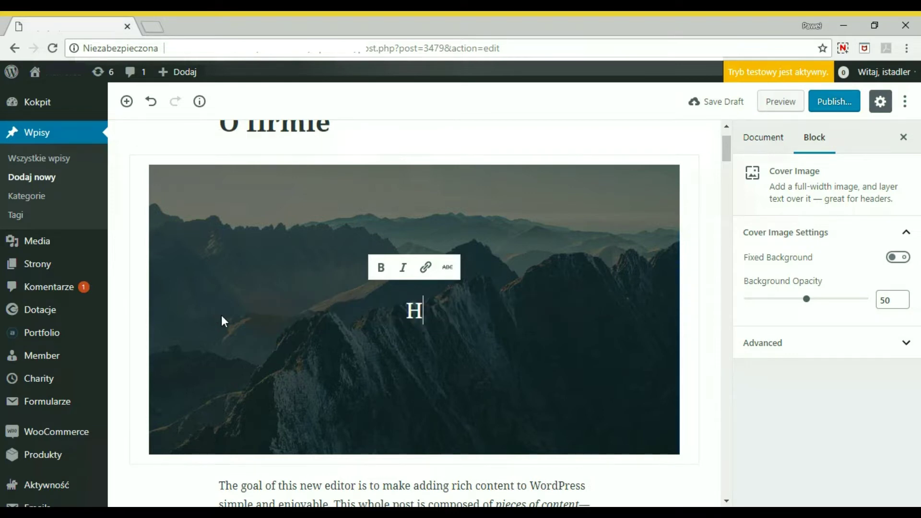
type("asło mojej firmy")
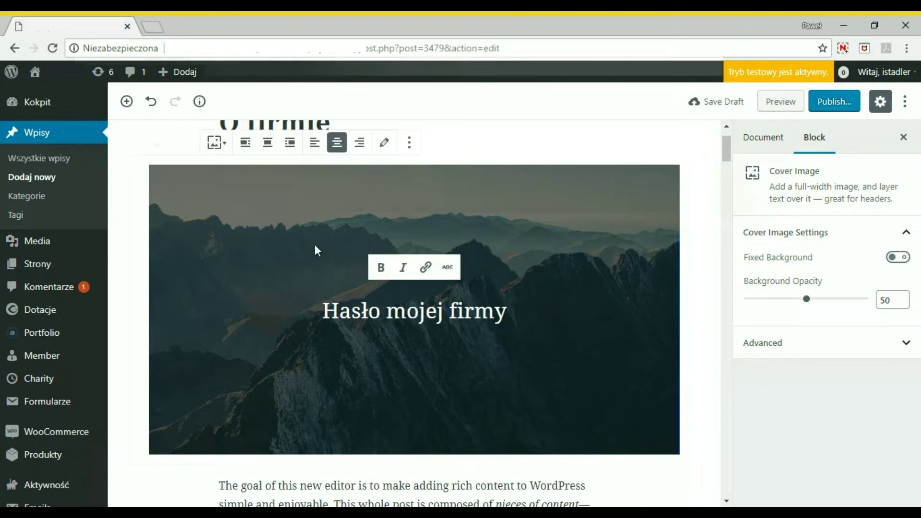
Step: Look through the demo post's paragraph, heading, image and gallery blocks below the cover image
scroll(322, 272, "down", 2)
scroll(323, 272, "down", 6)
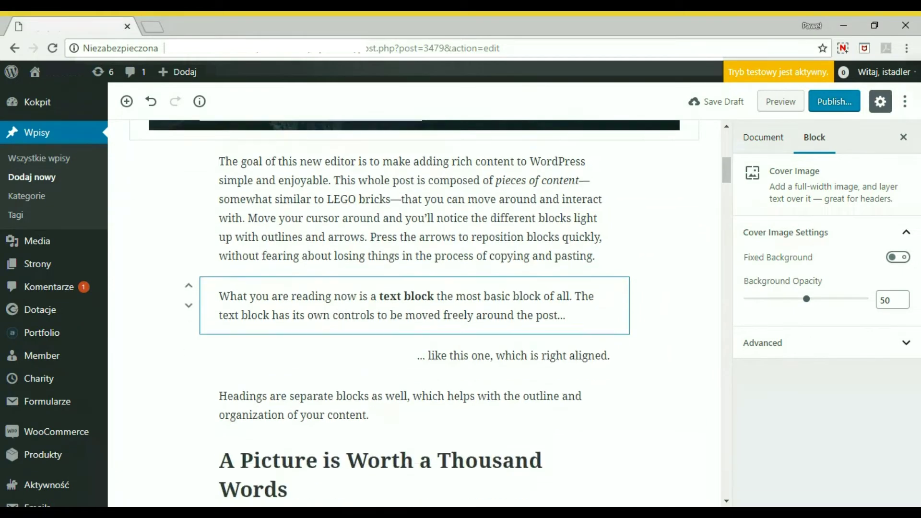
scroll(277, 360, "down", 1)
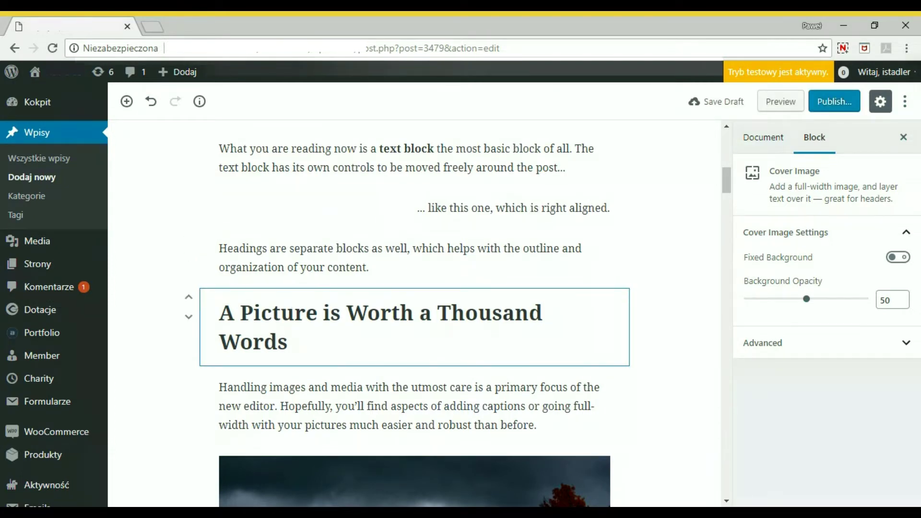
scroll(316, 353, "down", 10)
scroll(316, 353, "down", 14)
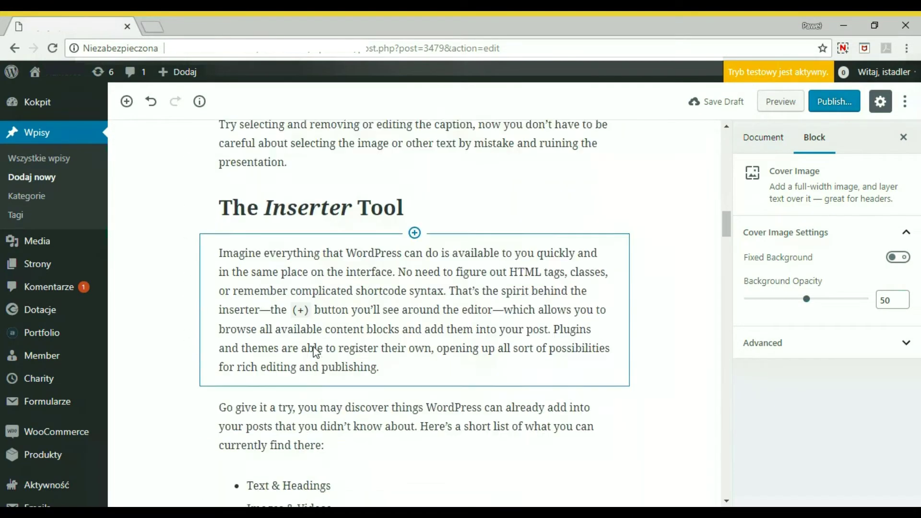
scroll(518, 269, "down", 5)
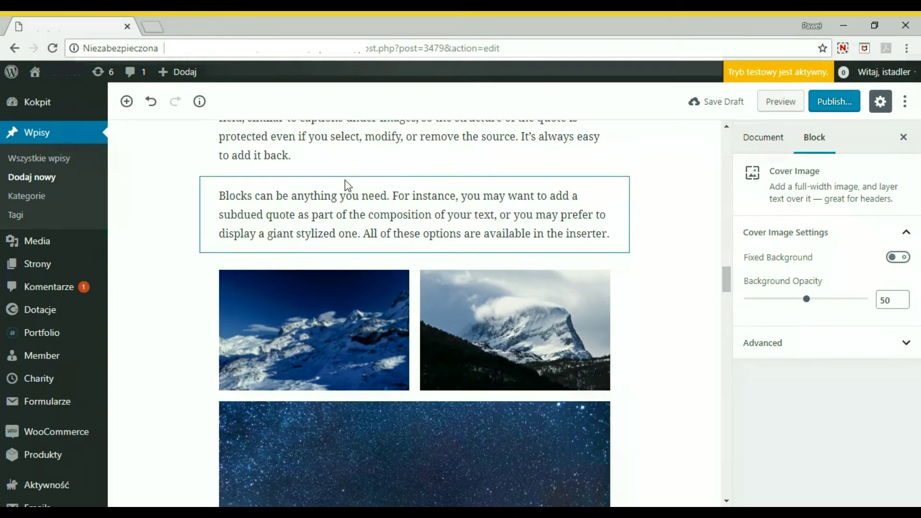
scroll(310, 336, "down", 3)
scroll(309, 344, "down", 8)
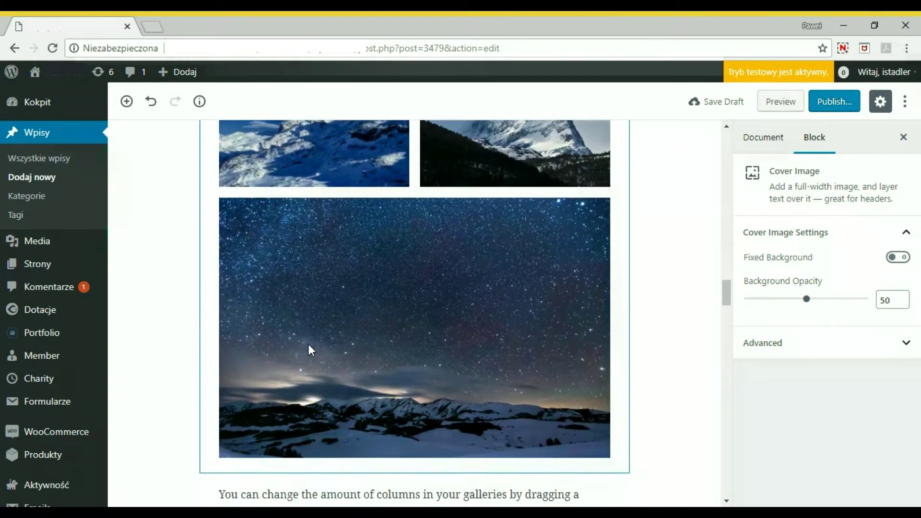
scroll(310, 345, "down", 2)
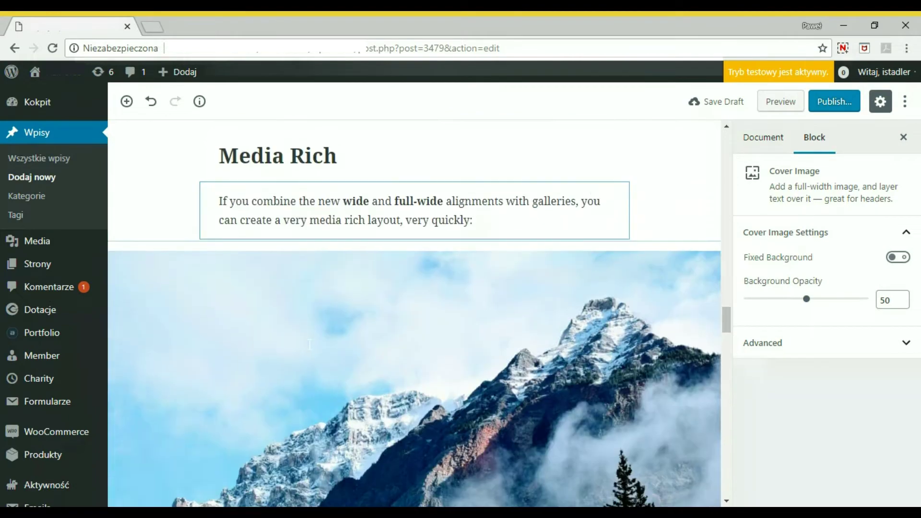
scroll(309, 344, "down", 4)
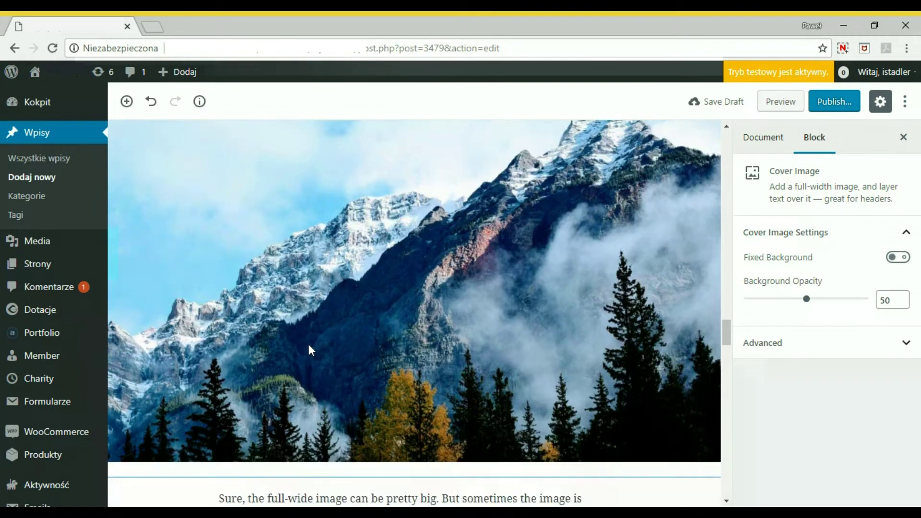
scroll(310, 344, "down", 4)
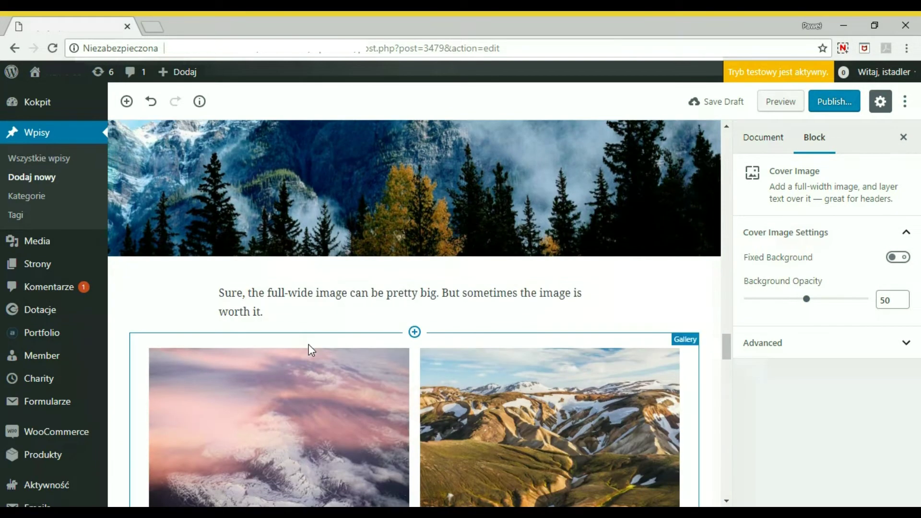
scroll(309, 344, "up", 5)
scroll(309, 349, "down", 20)
scroll(309, 350, "up", 7)
scroll(309, 350, "up", 8)
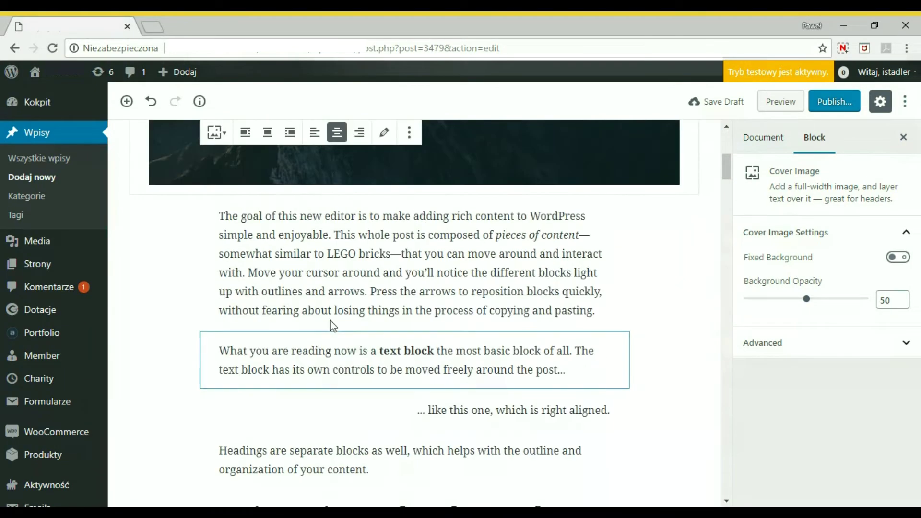
scroll(333, 323, "up", 5)
scroll(195, 281, "down", 4)
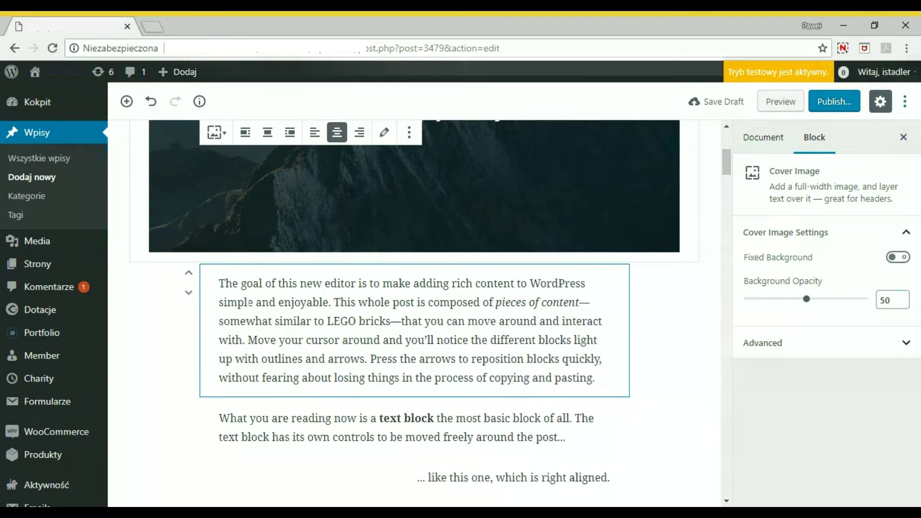
scroll(413, 312, "down", 7)
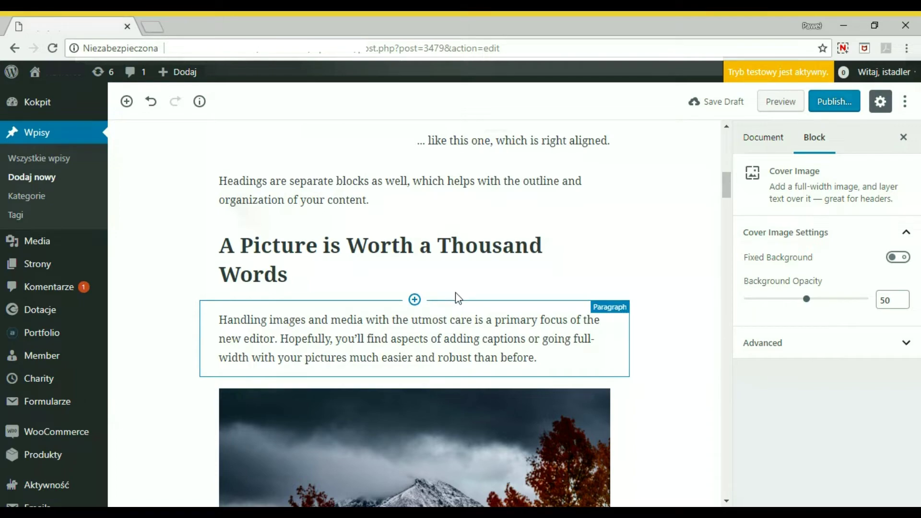
Step: Select the paragraph under "A Picture is Worth a Thousand Words" and examine the remaining blocks down to the end of the post
left_click(446, 339)
scroll(468, 413, "down", 15)
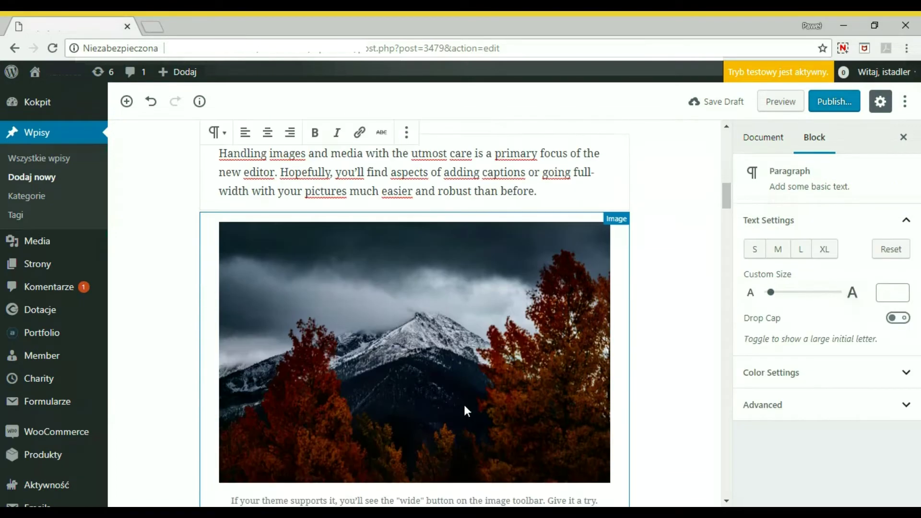
scroll(464, 403, "down", 9)
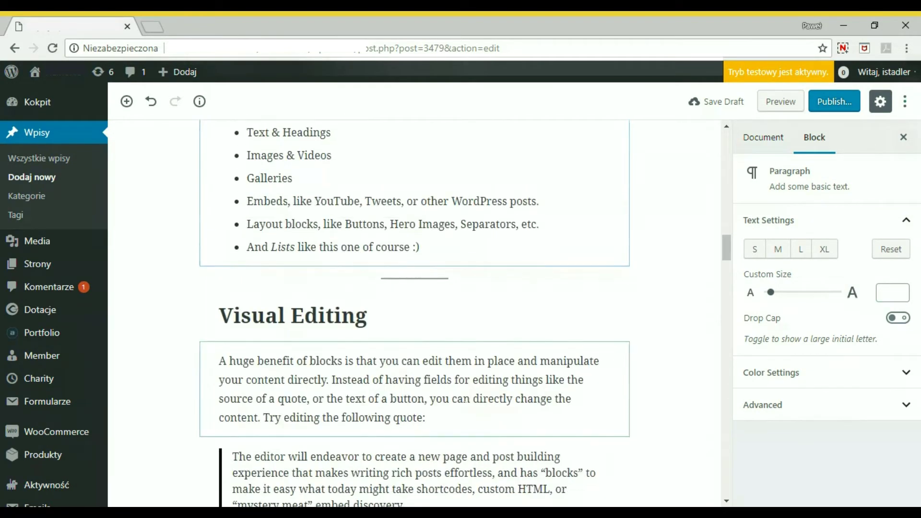
scroll(464, 405, "down", 15)
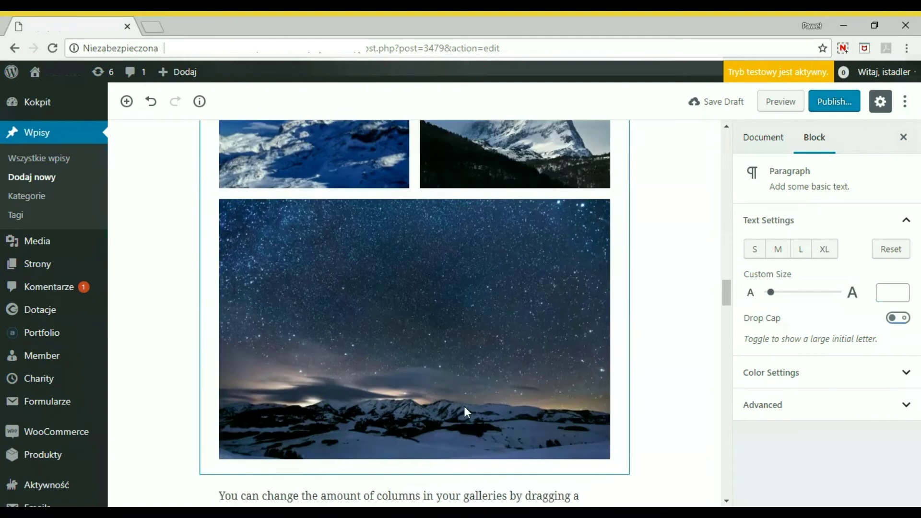
scroll(465, 406, "down", 15)
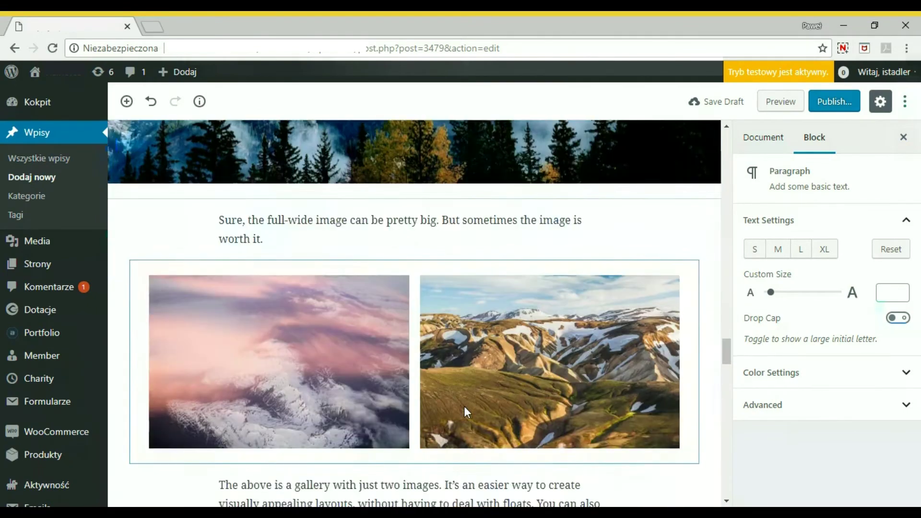
scroll(465, 406, "up", 4)
scroll(463, 384, "up", 3)
scroll(453, 314, "down", 8)
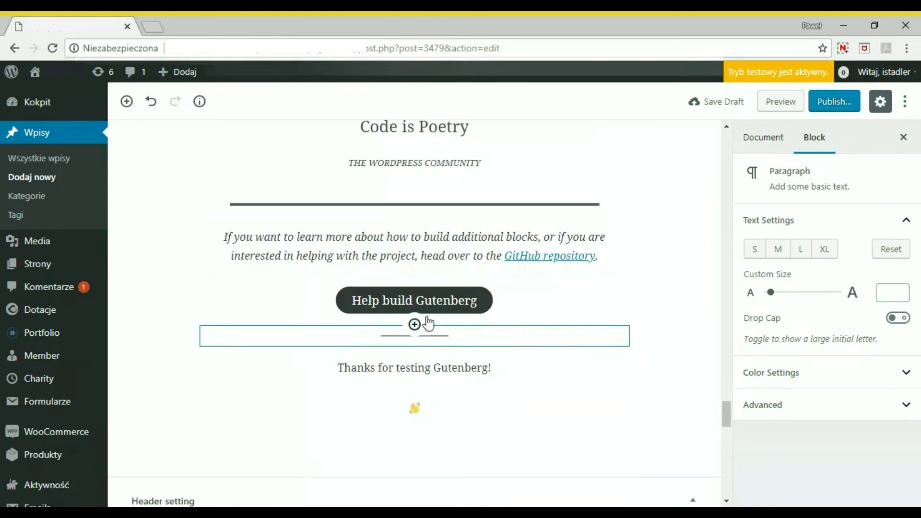
scroll(479, 345, "down", 5)
scroll(479, 346, "down", 2)
scroll(479, 345, "up", 10)
scroll(476, 342, "up", 8)
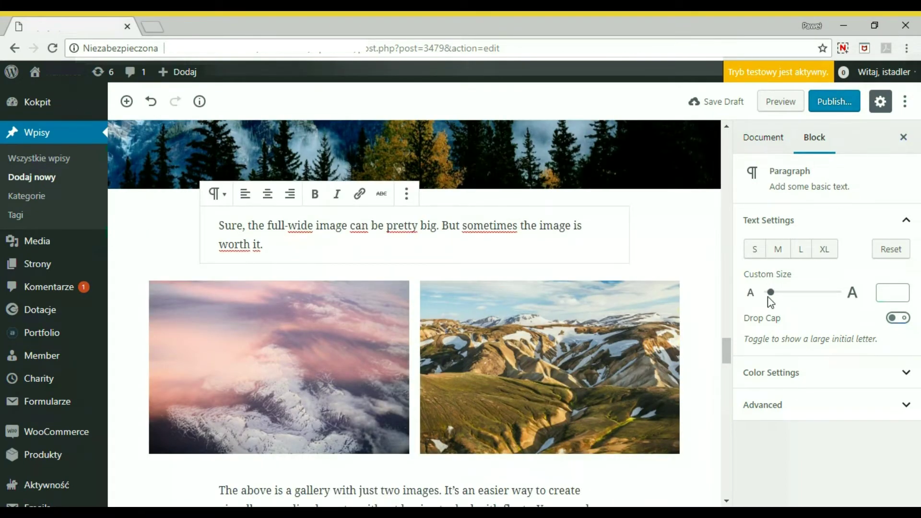
Step: Try the custom, S, M and L text sizes on the paragraph below the full-wide image, finishing with XL
left_click(775, 299)
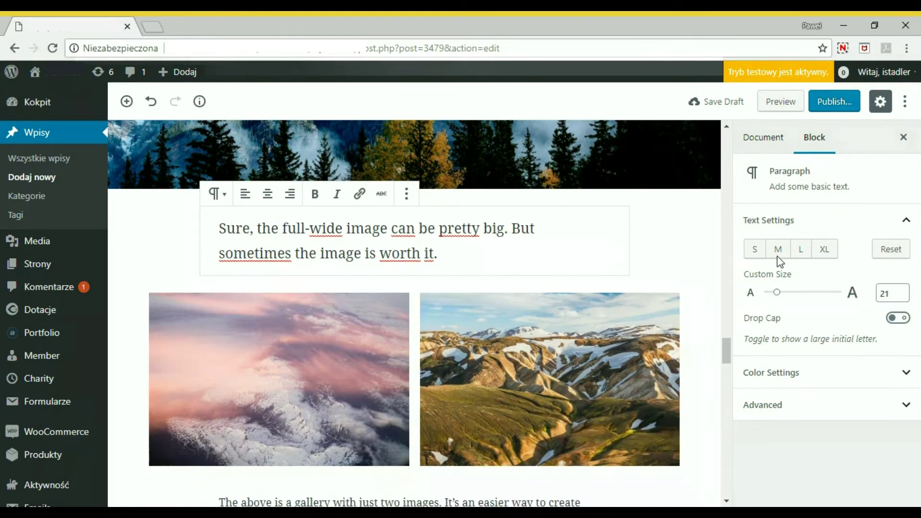
left_click(778, 250)
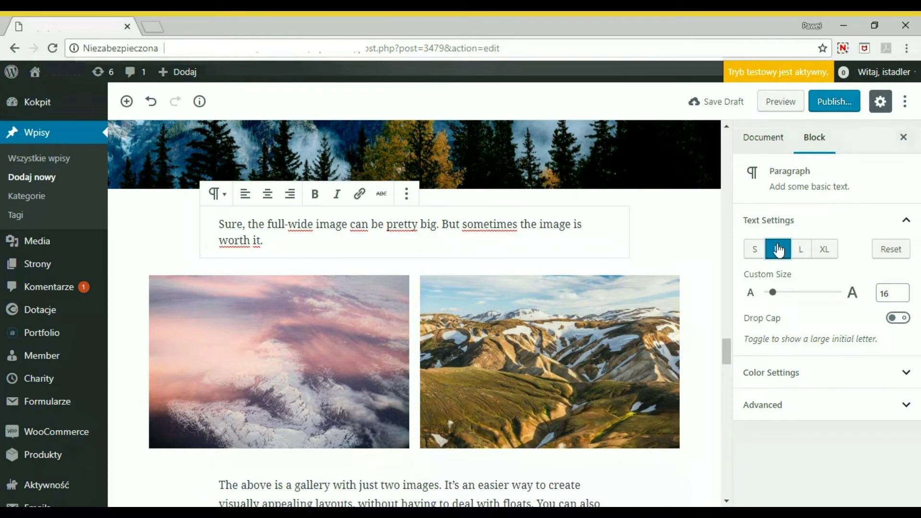
left_click(802, 251)
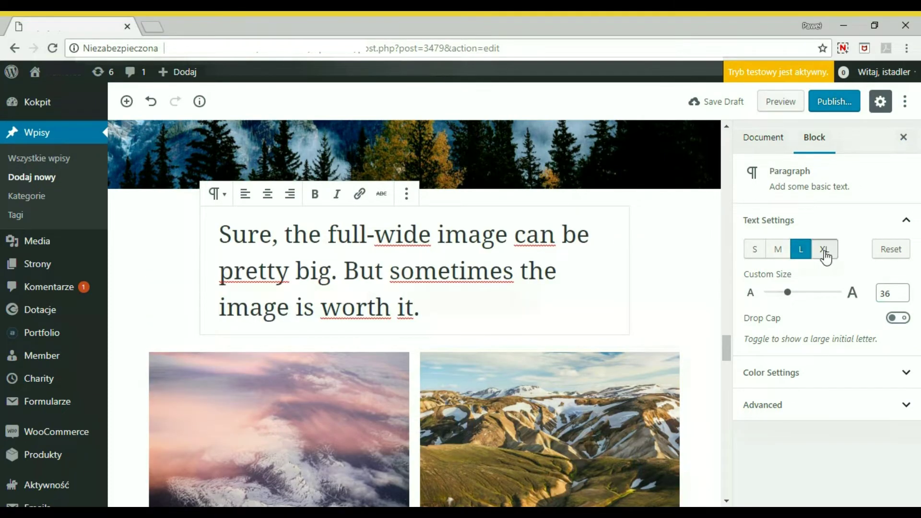
left_click(823, 251)
left_click(752, 252)
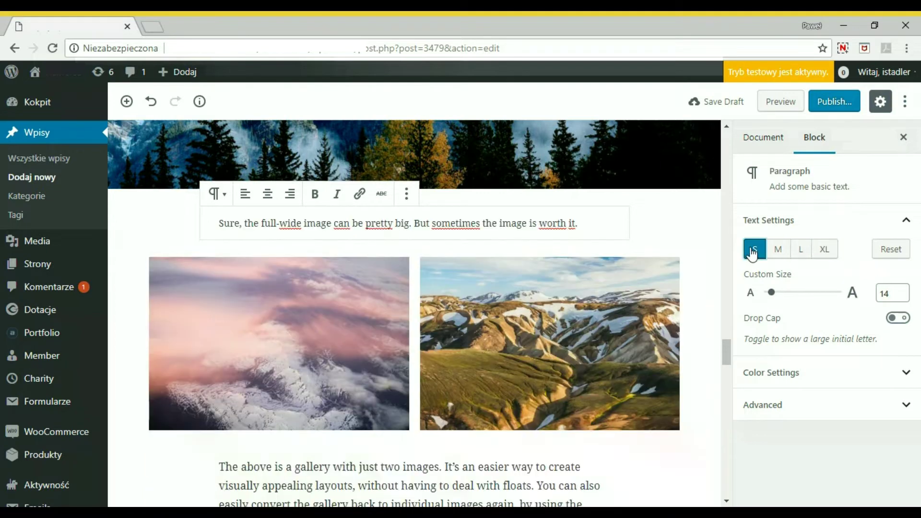
left_click(778, 249)
left_click(801, 249)
left_click(825, 250)
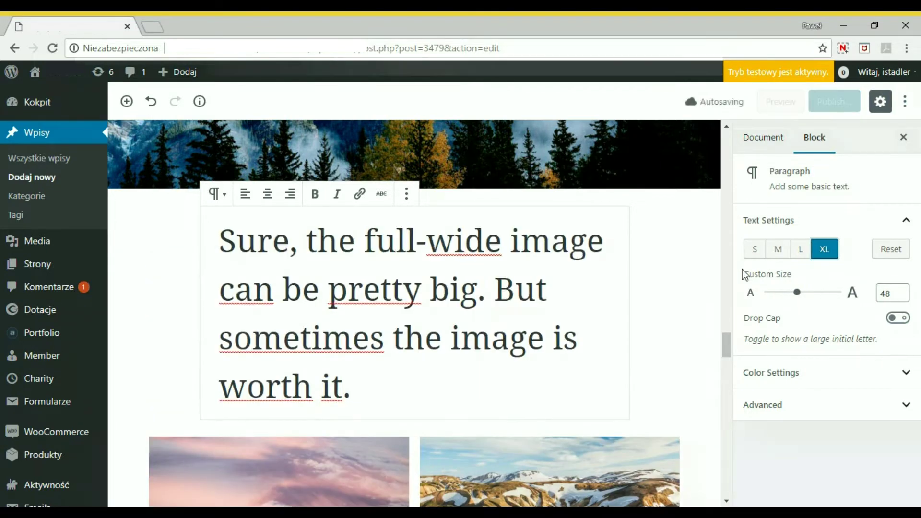
Step: Select the full-wide image and the second image of the two-image gallery to examine their block settings
left_click(454, 171)
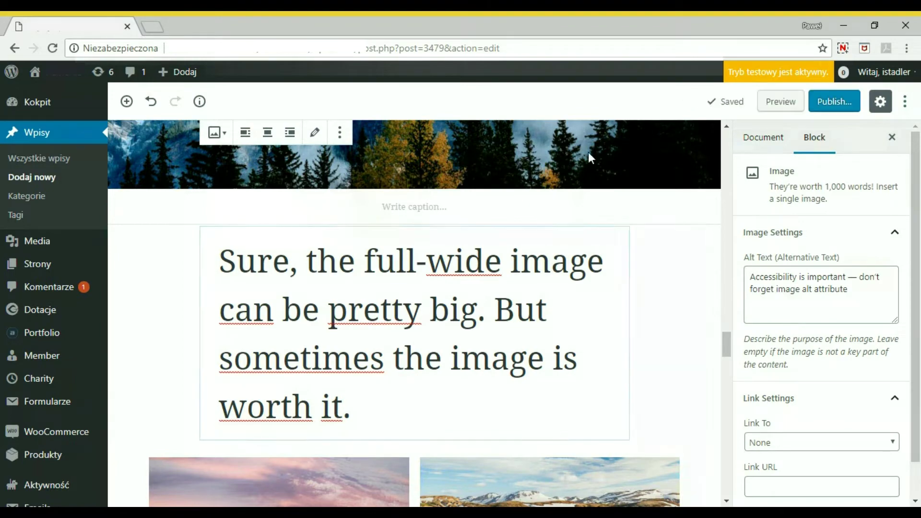
scroll(768, 390, "down", 1)
scroll(626, 388, "down", 5)
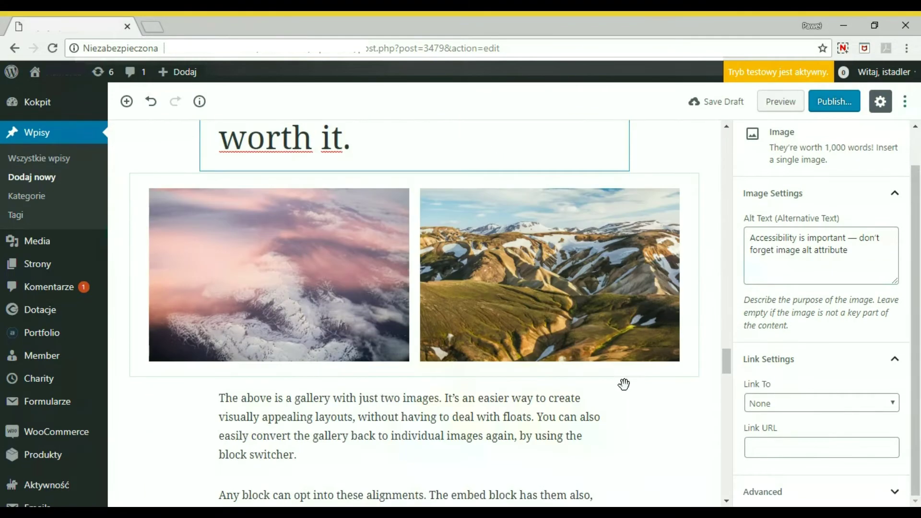
left_click(567, 273)
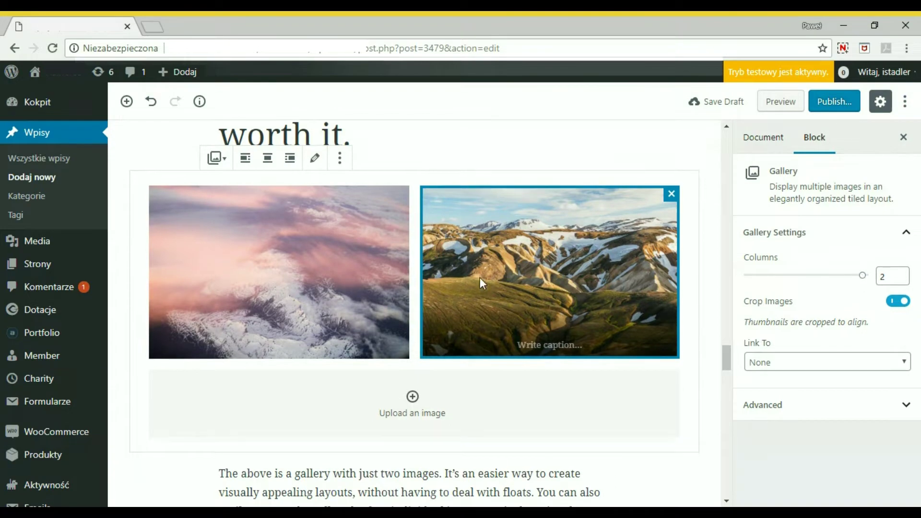
Step: Set the text size of the paragraph below the two-image gallery to the custom size 12
scroll(479, 278, "down", 5)
scroll(468, 192, "down", 2)
left_click(468, 166)
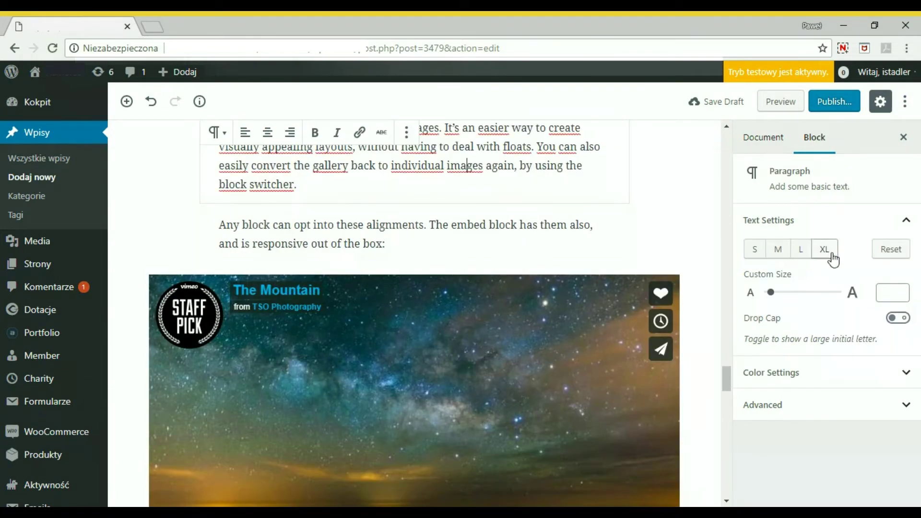
left_click(804, 293)
key("Home")
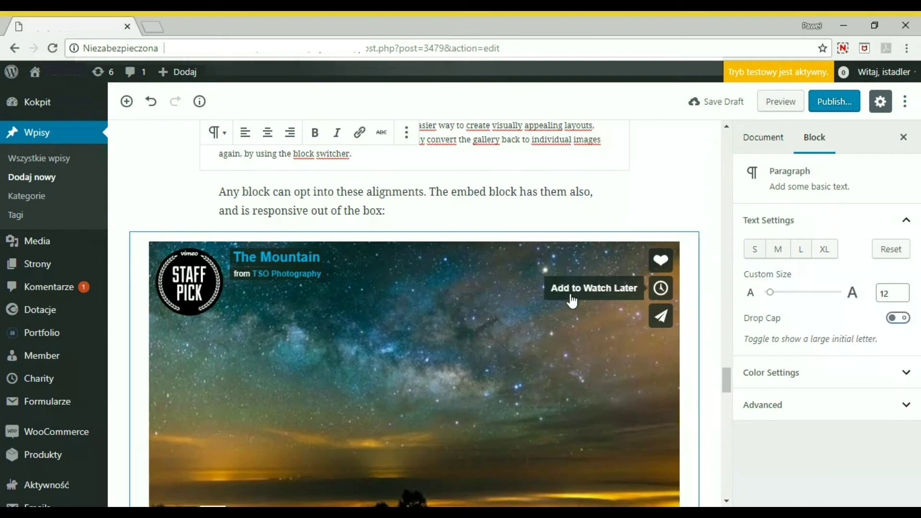
Step: Play the Vimeo embed, examine its advanced settings and the paragraph above it, and pause the video
left_click(518, 285)
left_click(908, 250)
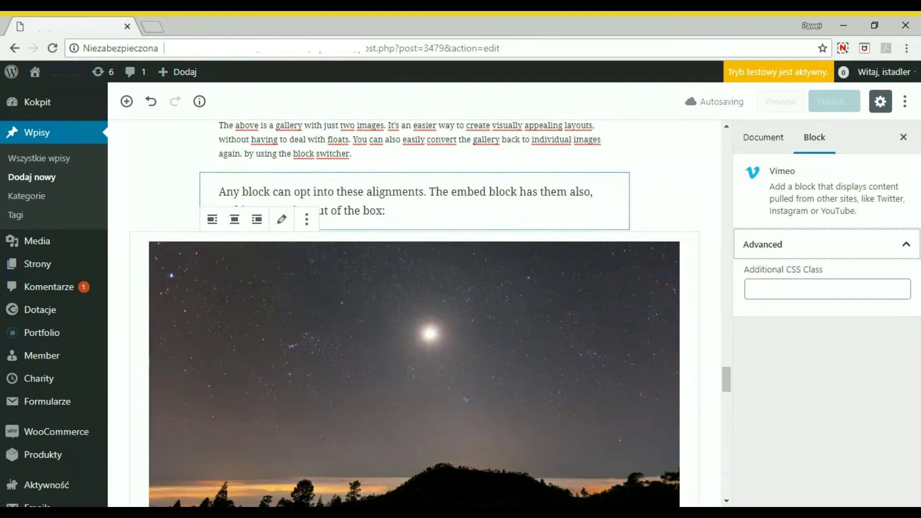
left_click(432, 201)
scroll(463, 274, "down", 3)
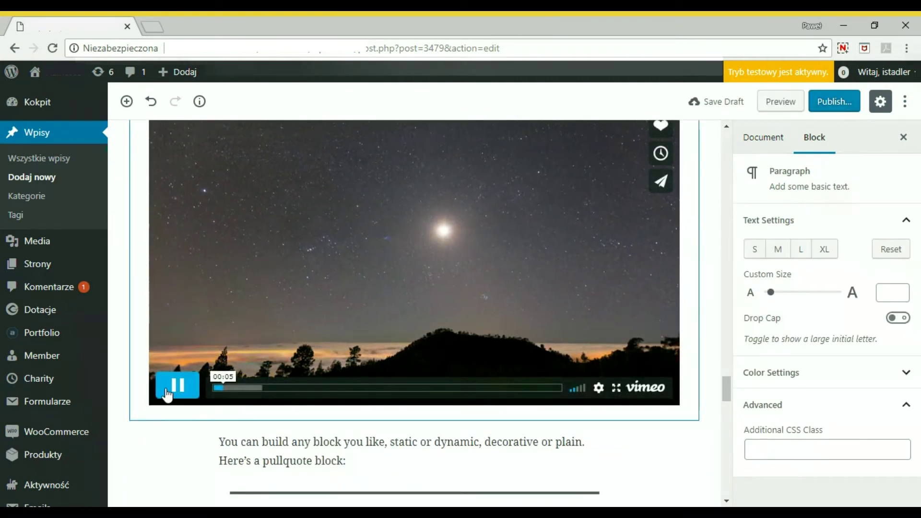
left_click(177, 384)
scroll(479, 348, "down", 3)
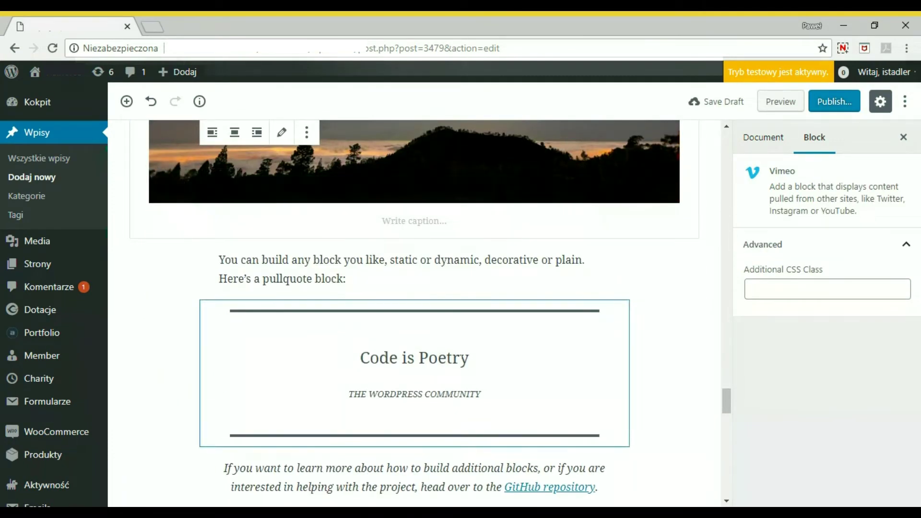
Step: Select the "Code is Poetry" pullquote and the "Help build Gutenberg" button to examine their block settings
left_click(460, 358)
scroll(459, 358, "down", 3)
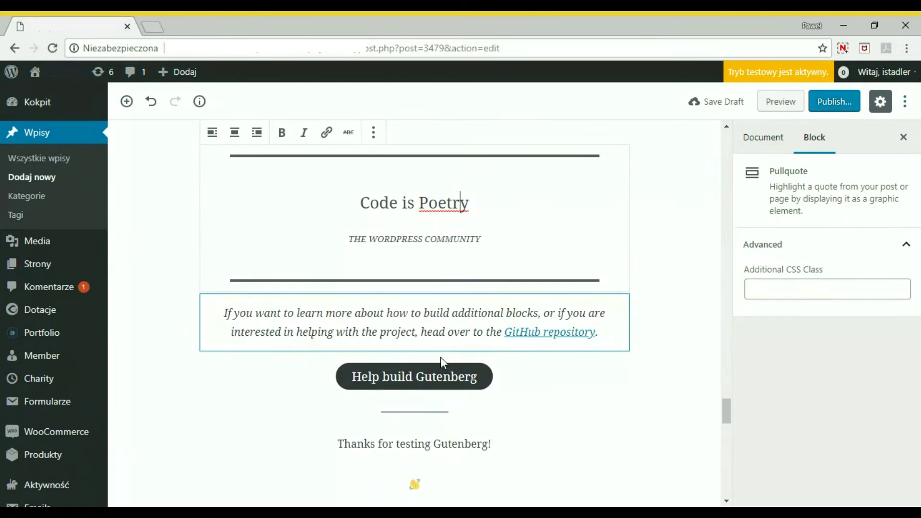
left_click(447, 375)
scroll(830, 302, "down", 2)
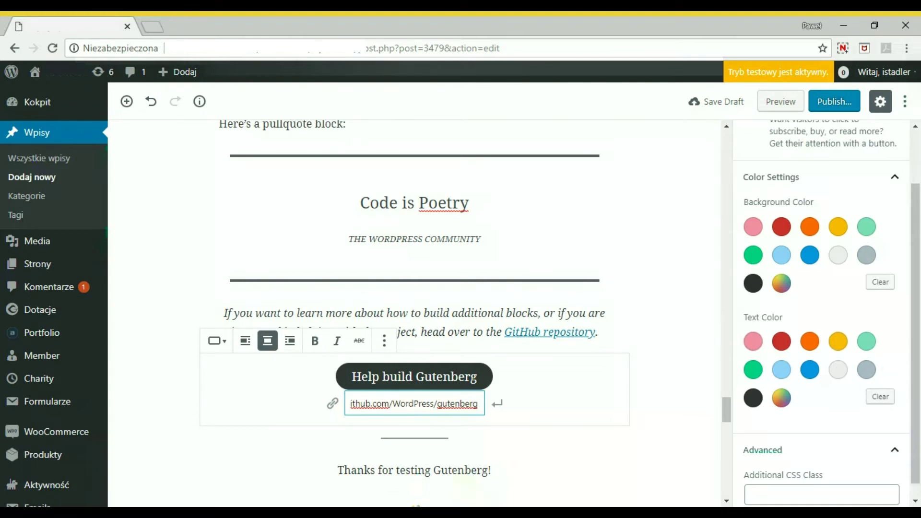
Step: Return to the start of the post and select the title "O firmie" to view its permalink and document settings
scroll(586, 317, "up", 20)
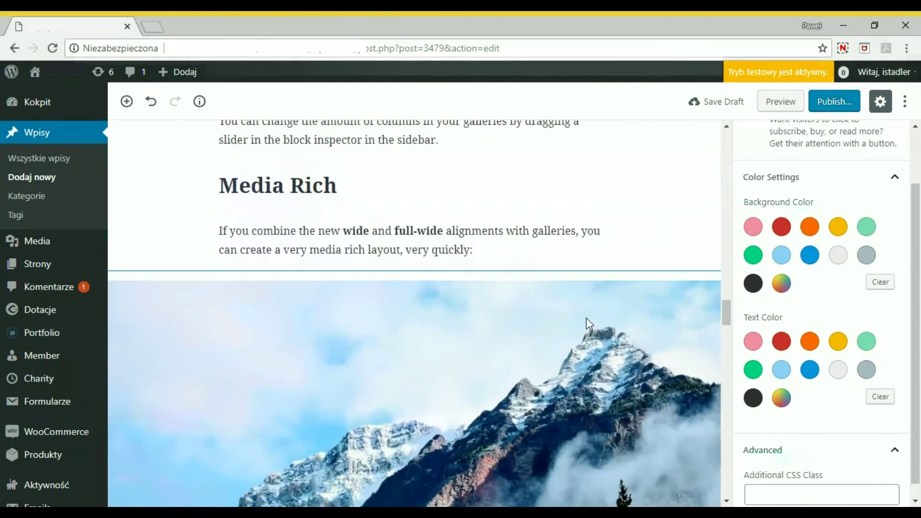
scroll(587, 318, "up", 15)
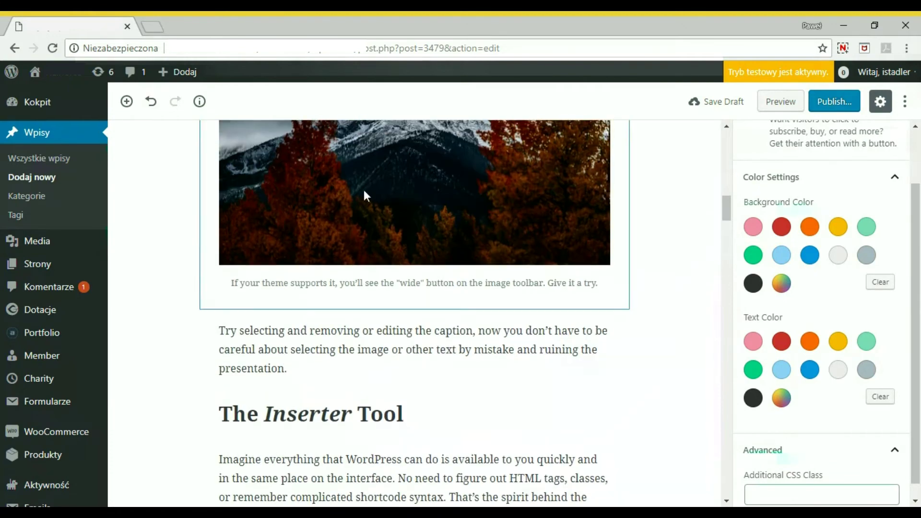
scroll(499, 268, "up", 15)
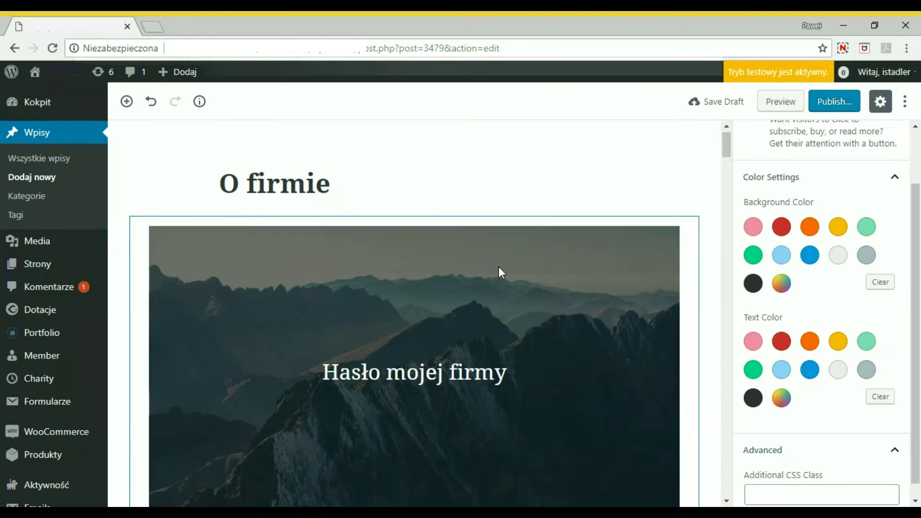
left_click(327, 189)
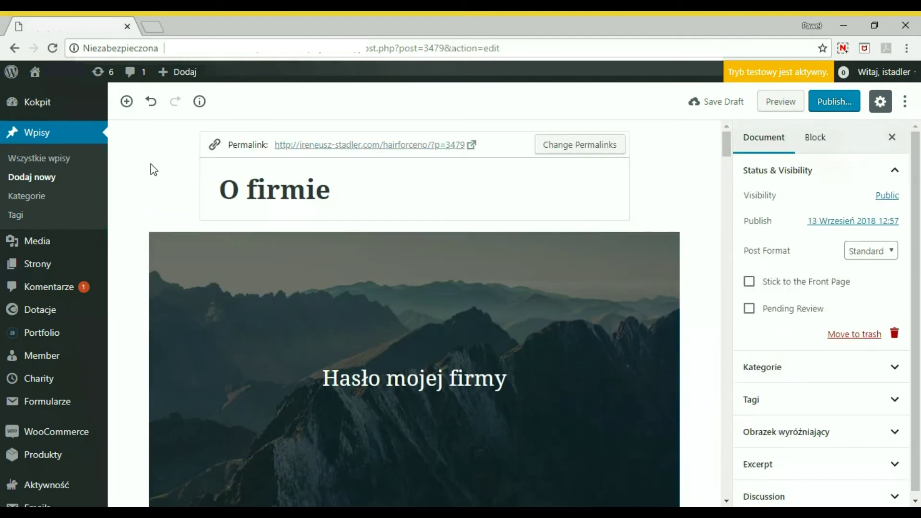
Step: Open the block inserter and look through the Most Used, Common Blocks and Formatting categories
left_click(127, 102)
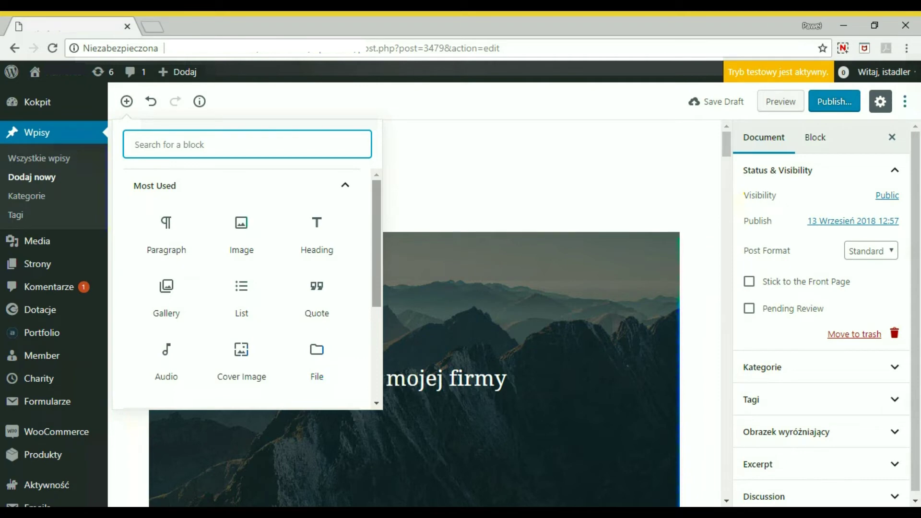
scroll(336, 264, "down", 4)
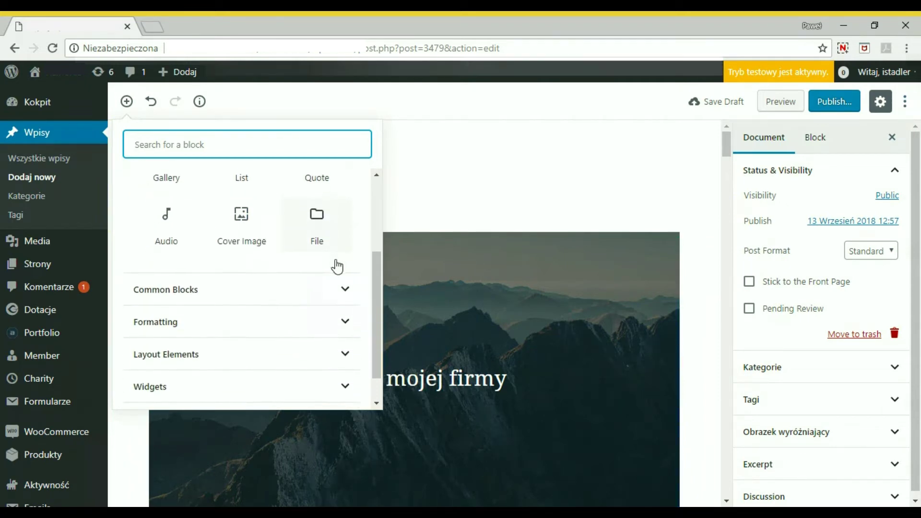
left_click(344, 255)
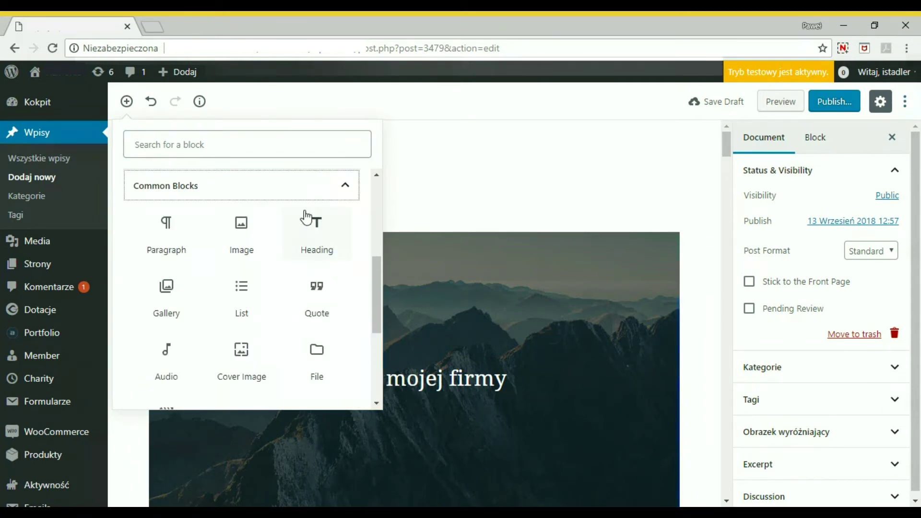
scroll(308, 230, "down", 5)
left_click(335, 288)
scroll(247, 210, "down", 1)
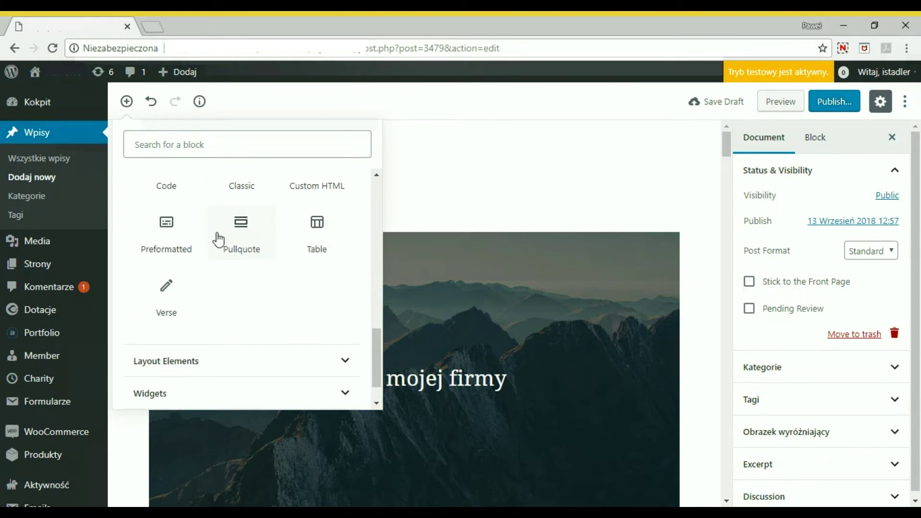
scroll(220, 240, "up", 2)
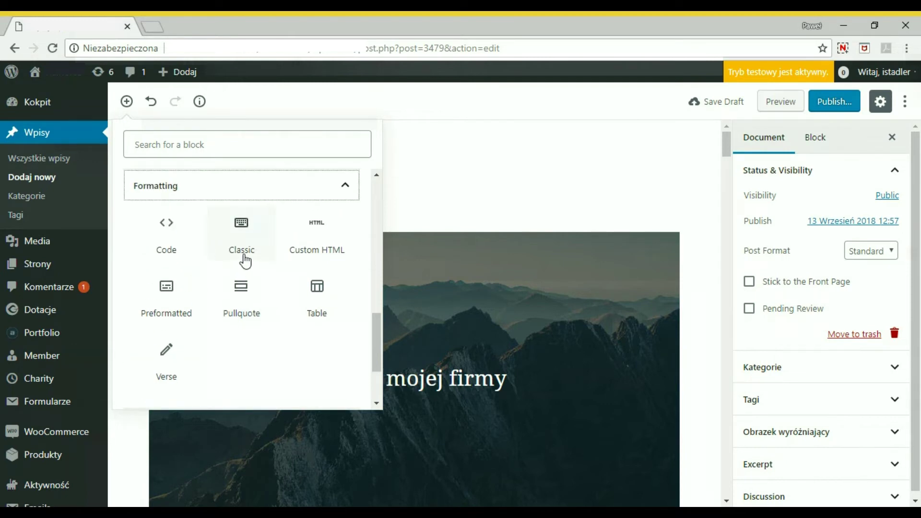
scroll(301, 334, "down", 5)
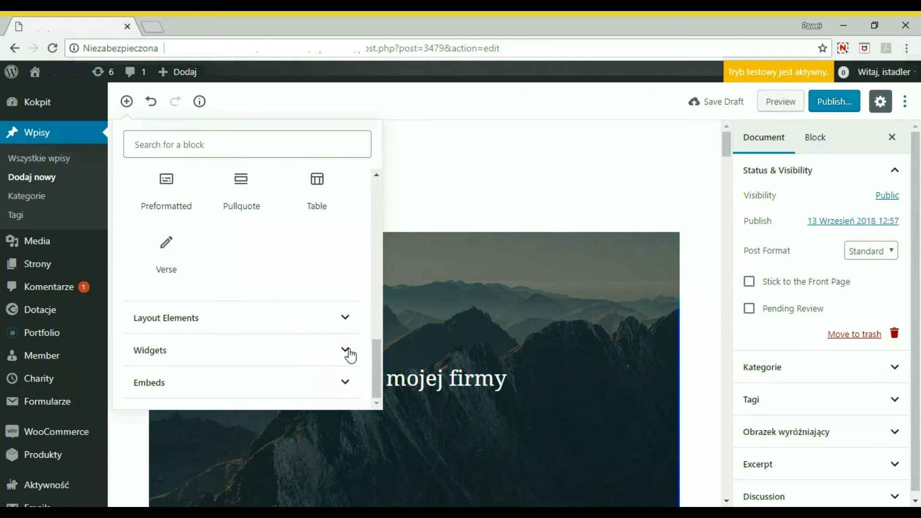
Step: Expand the Layout Elements and Widgets categories of the block inserter and examine their blocks
left_click(343, 321)
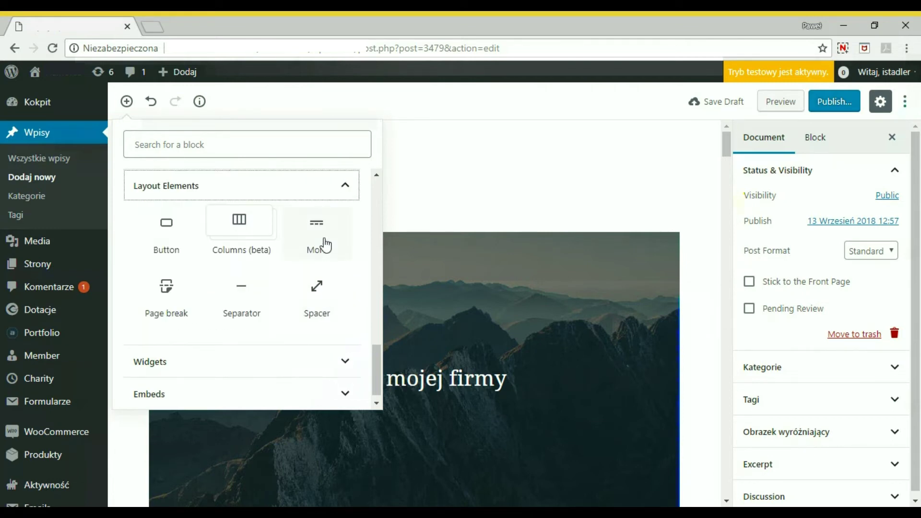
scroll(307, 333, "down", 1)
left_click(343, 356)
left_click(344, 355)
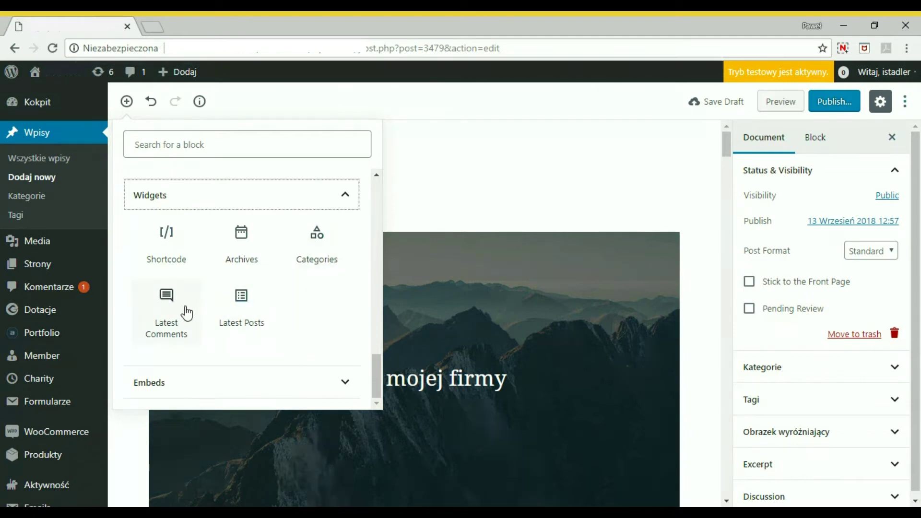
Step: Look through the Embeds category of the block inserter, including YouTube, Facebook and Spotify, and close the inserter
left_click(309, 383)
scroll(298, 318, "down", 2)
scroll(298, 318, "down", 1)
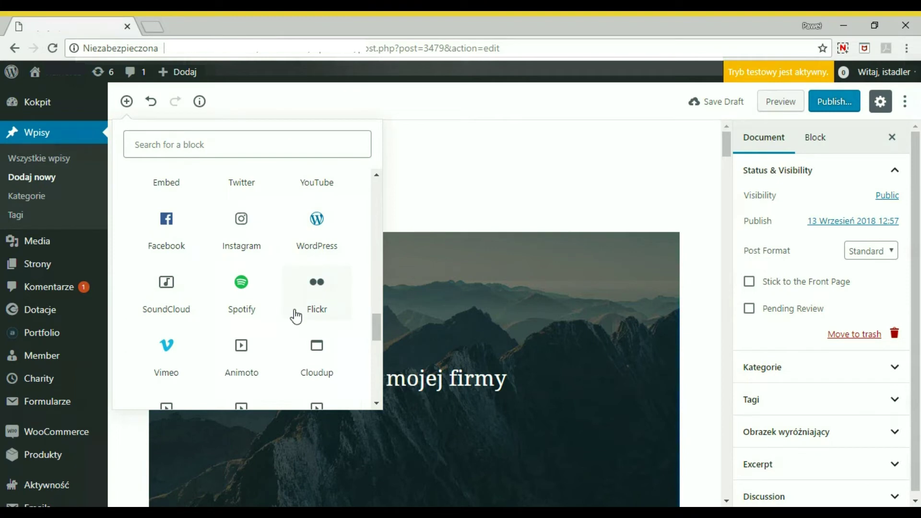
scroll(297, 317, "up", 2)
scroll(296, 317, "up", 2)
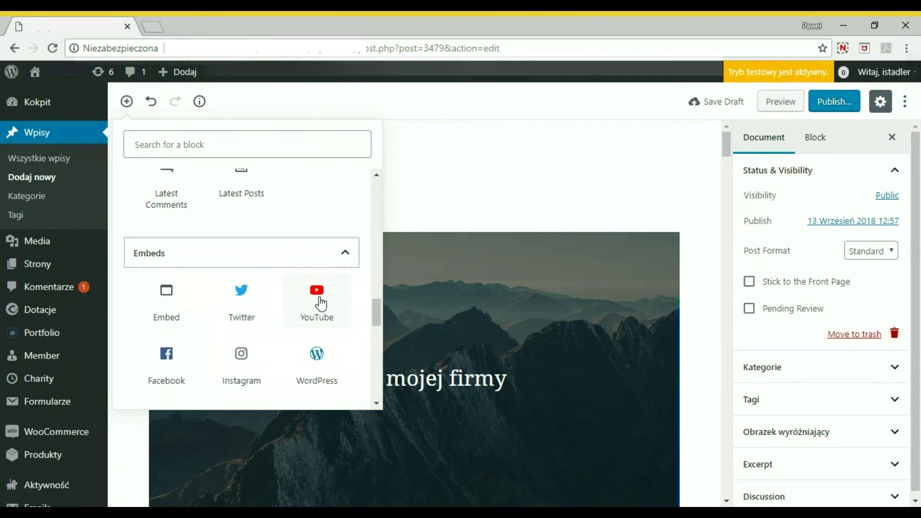
scroll(313, 310, "down", 2)
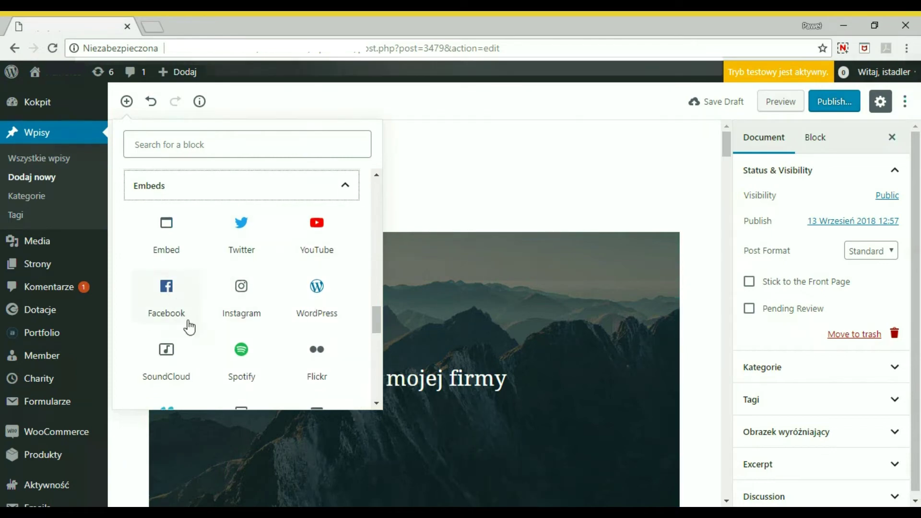
scroll(208, 343, "down", 5)
left_click(432, 189)
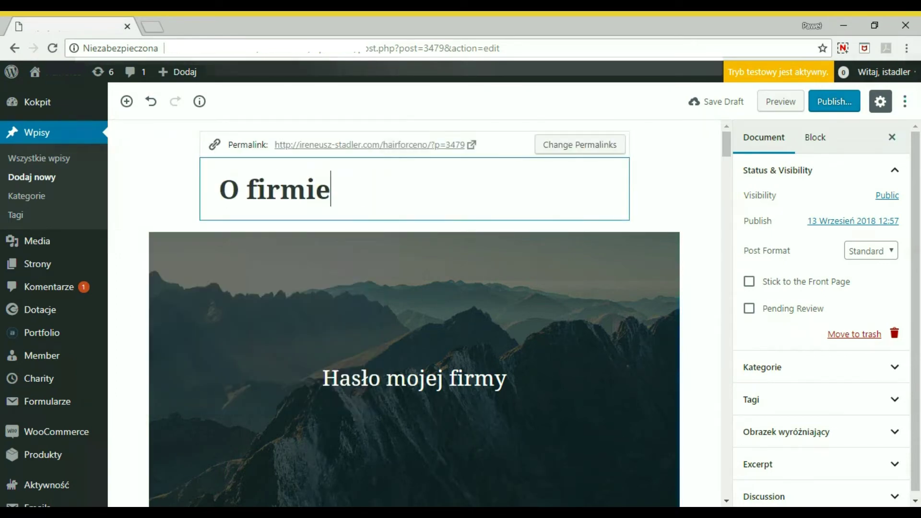
Step: Add a Heading block at the end of the post with the text "Kolejny nagłówek"
scroll(480, 211, "down", 10)
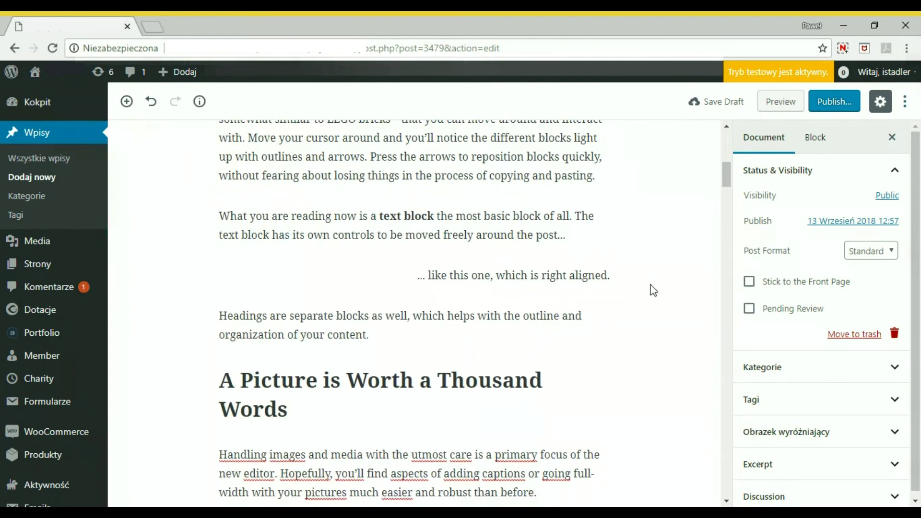
left_click(127, 102)
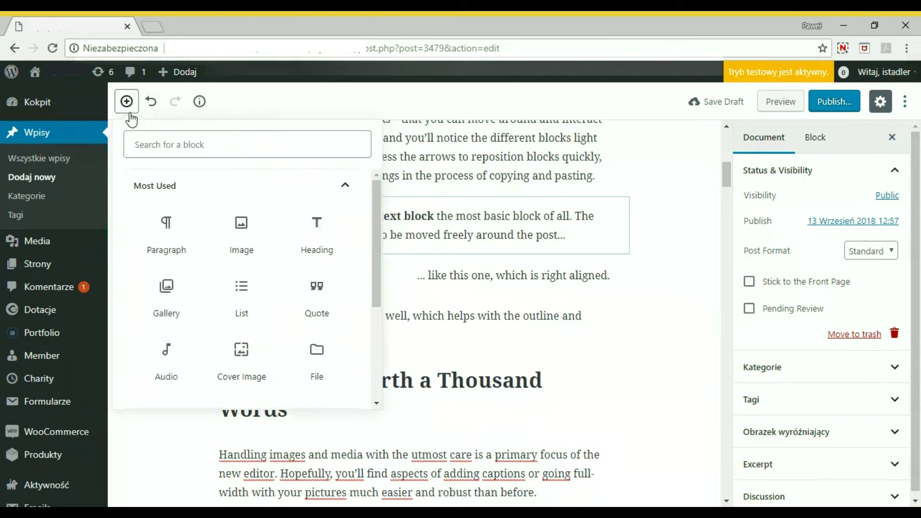
left_click(315, 232)
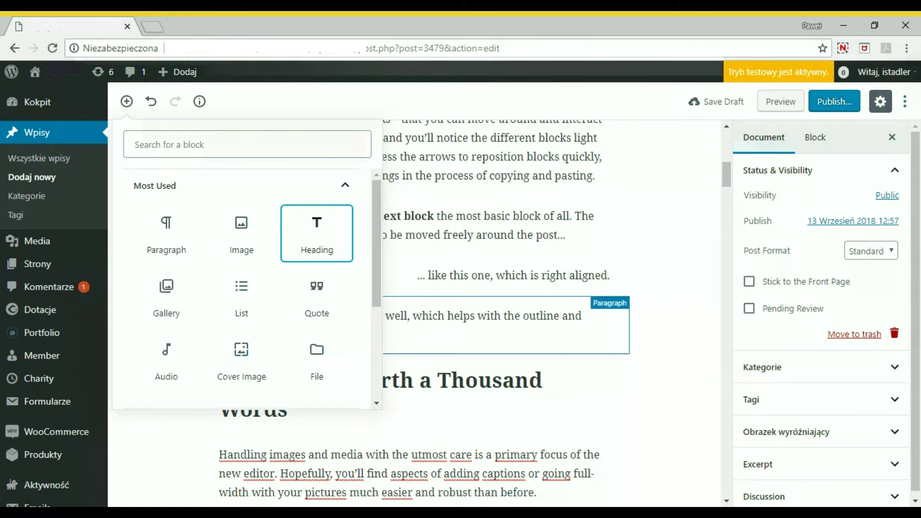
left_click(316, 232)
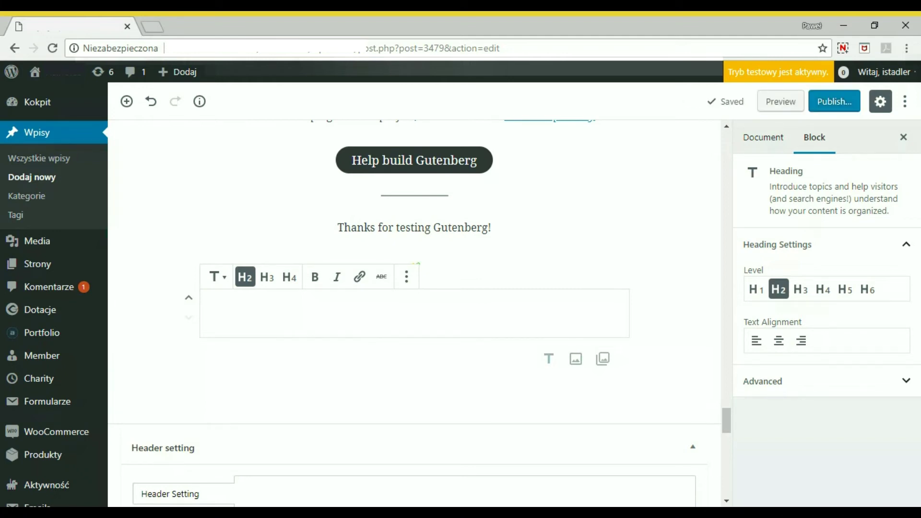
type("Kolejny nagłówek")
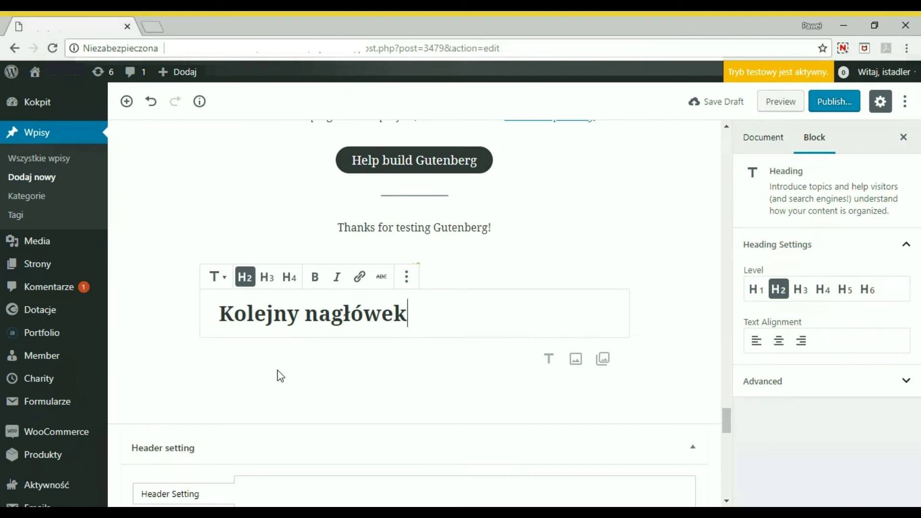
left_click(414, 268)
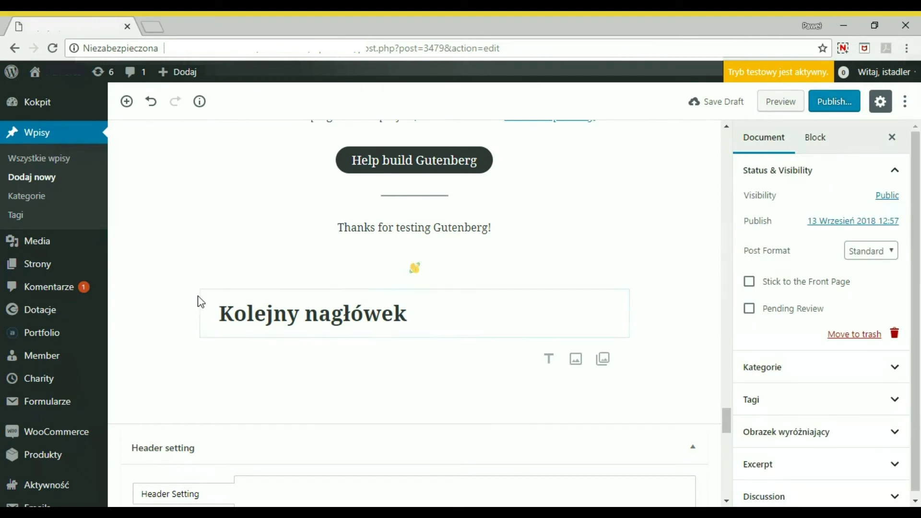
Step: Move the GitHub repository paragraph up above the Vimeo embed and back down to just above the "Code is Poetry" pullquote
left_click_drag(208, 309, 210, 311)
scroll(267, 354, "up", 4)
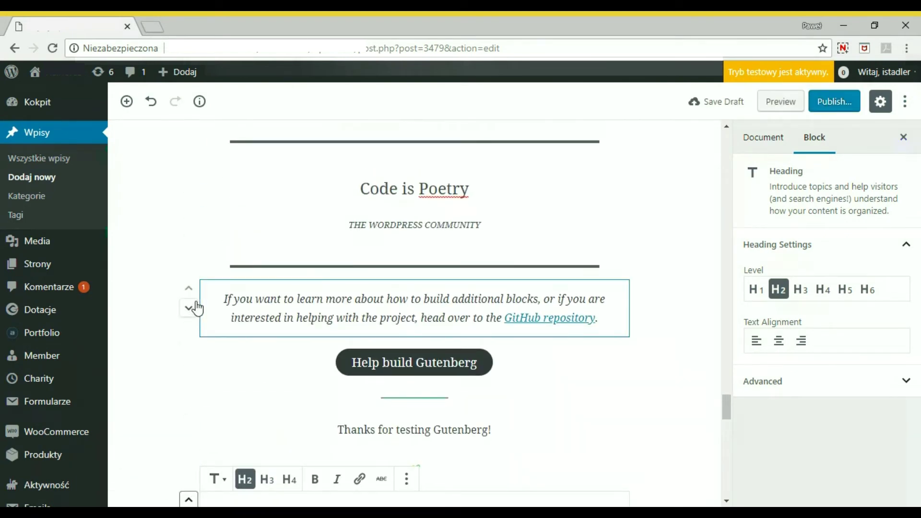
left_click(190, 290)
left_click(190, 290)
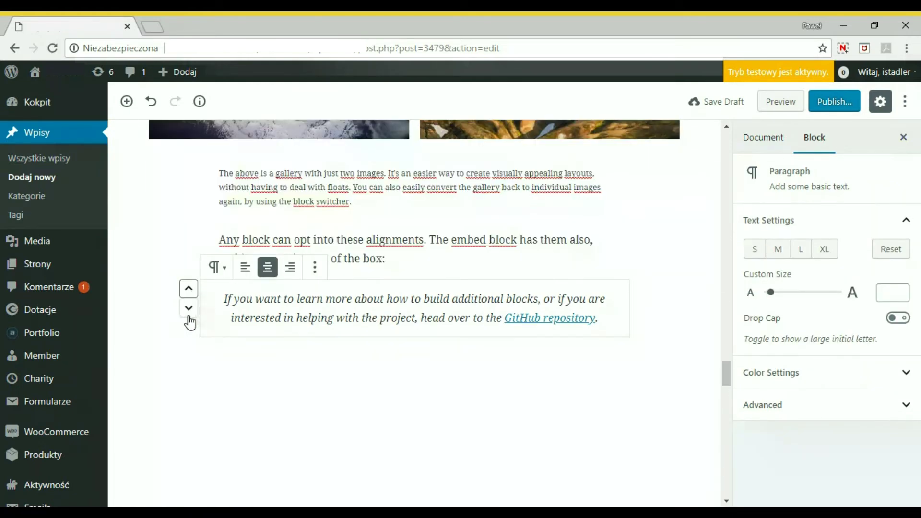
left_click(189, 316)
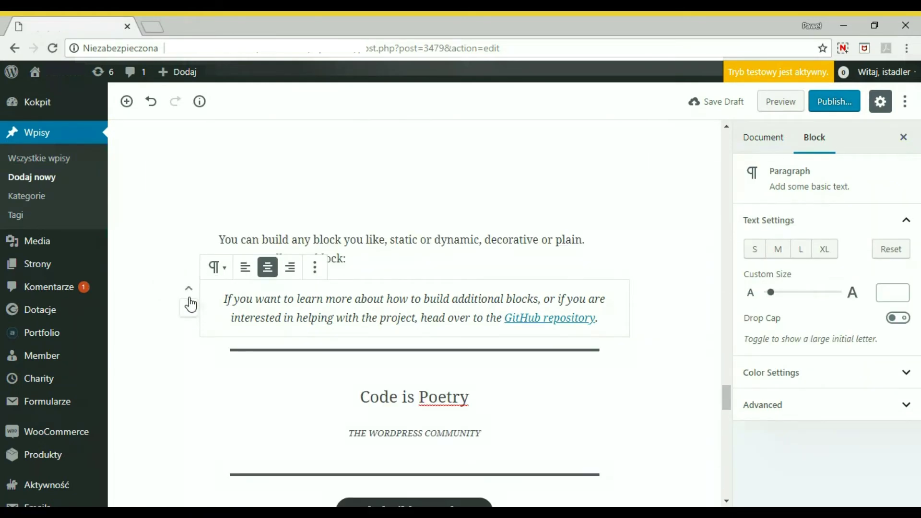
Step: Move the GitHub repository paragraph up to directly below the "Any block can opt into these alignments" paragraph
left_click(190, 294)
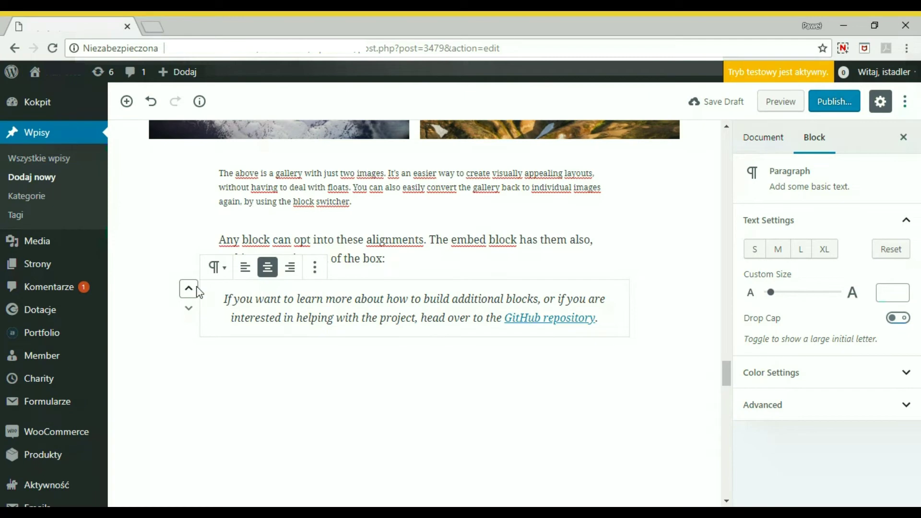
left_click_drag(208, 290, 208, 292)
Step: Move the "Media Rich" heading down below the paragraph about combining wide and full-wide alignments with galleries
scroll(241, 291, "up", 10)
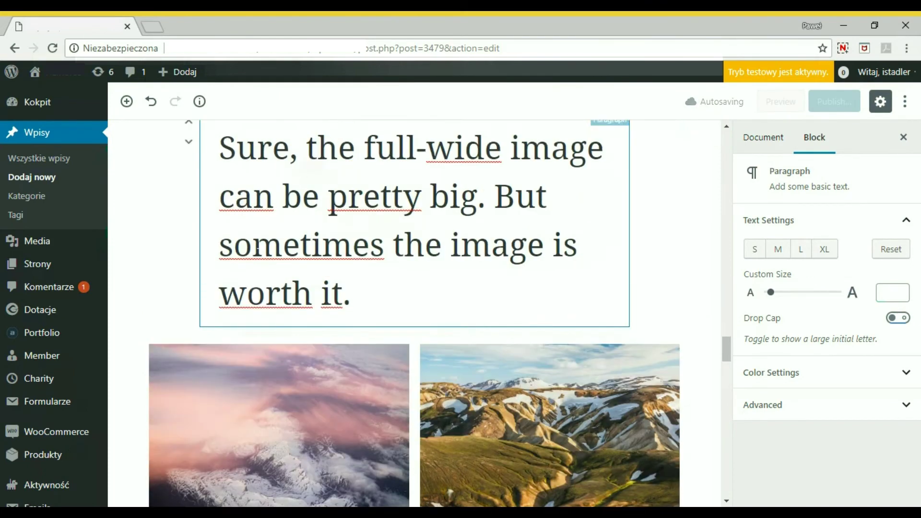
scroll(257, 244, "up", 6)
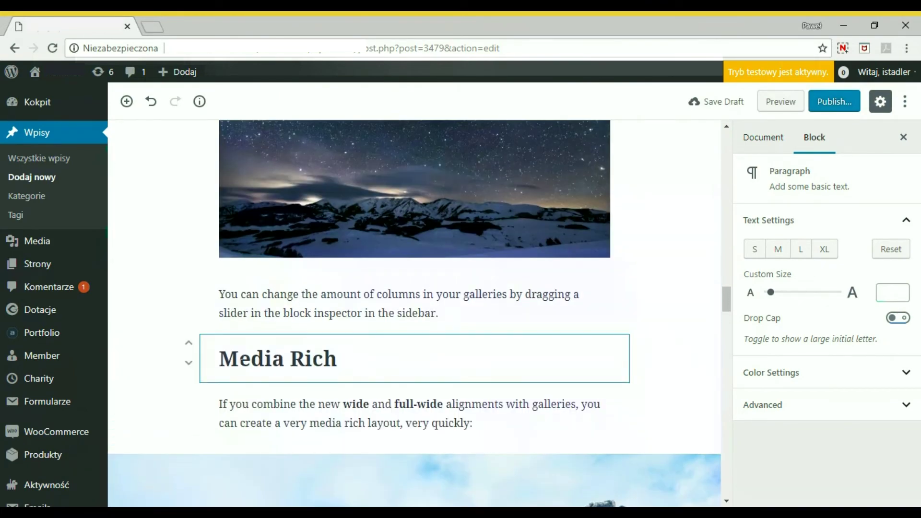
left_click_drag(200, 353, 233, 438)
scroll(430, 350, "down", 3)
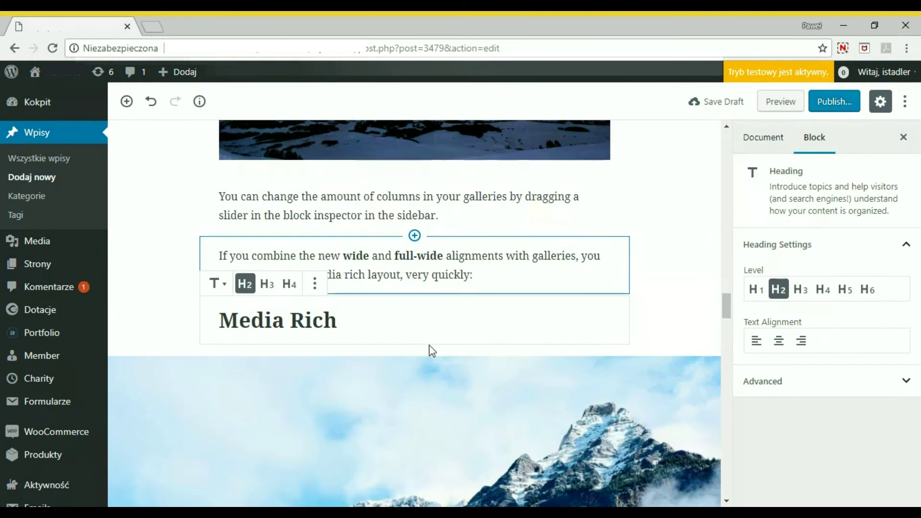
scroll(294, 376, "down", 10)
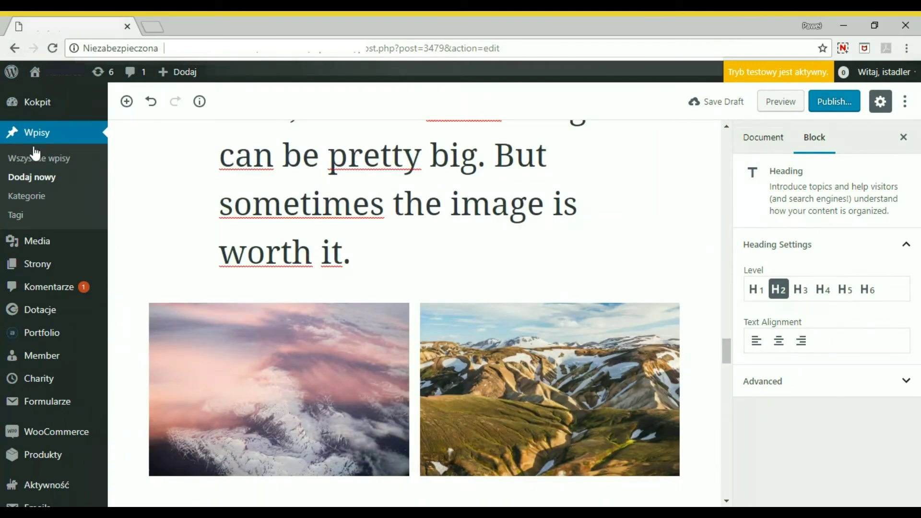
Step: Create a new page and title it "O firmie"
mouse_move(77, 264)
left_click(140, 283)
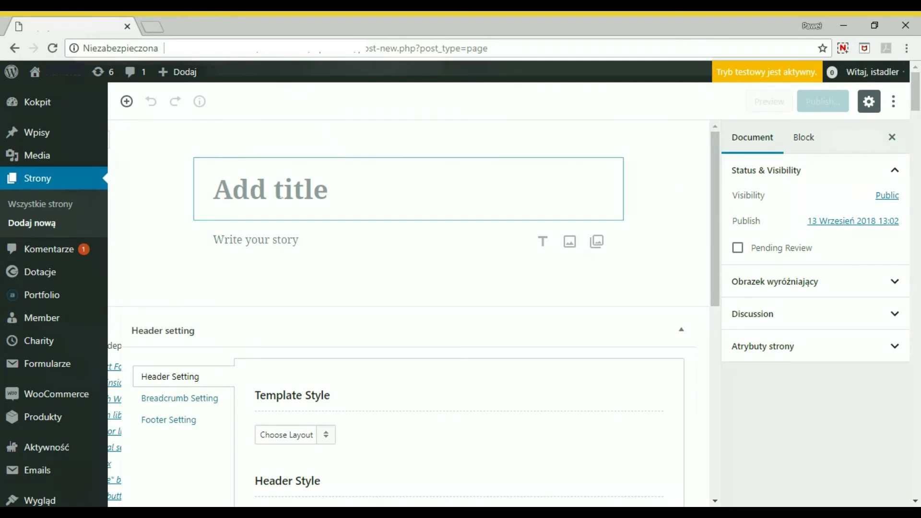
left_click(214, 190)
type("O firmie")
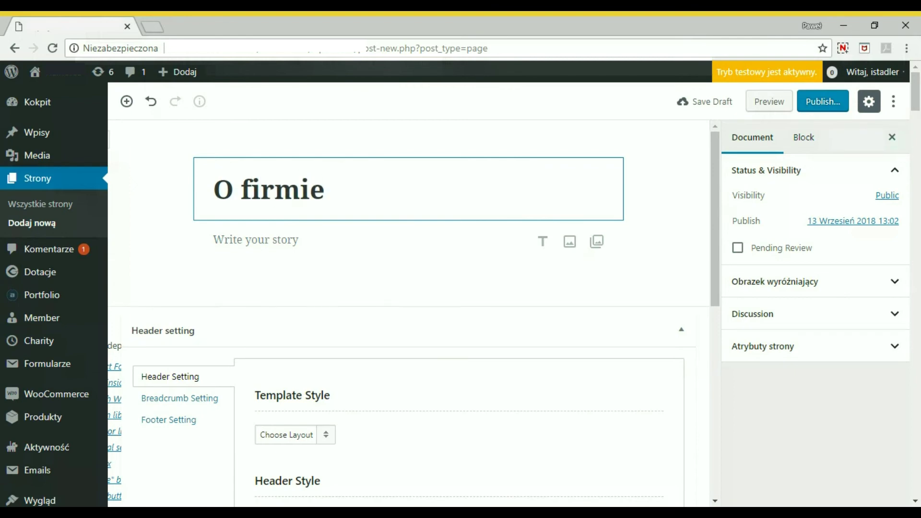
key("Return")
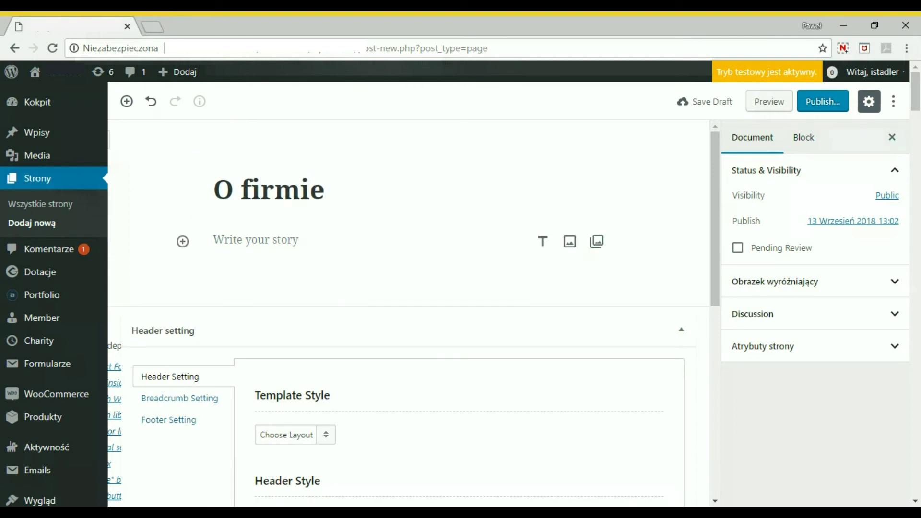
Step: Add a paragraph below the title reading "Historia mojej firmy rozpoczęła się w roku..."
key("Return")
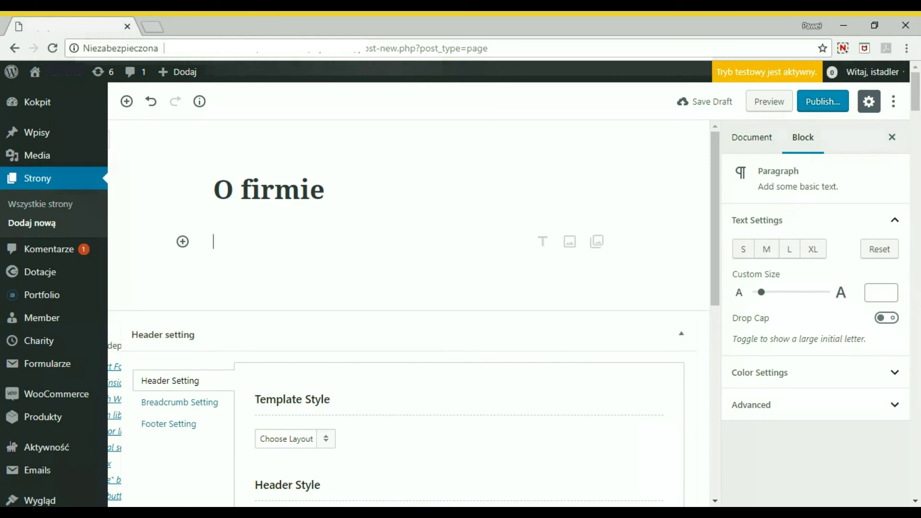
type("Historia mojej firmy rozp")
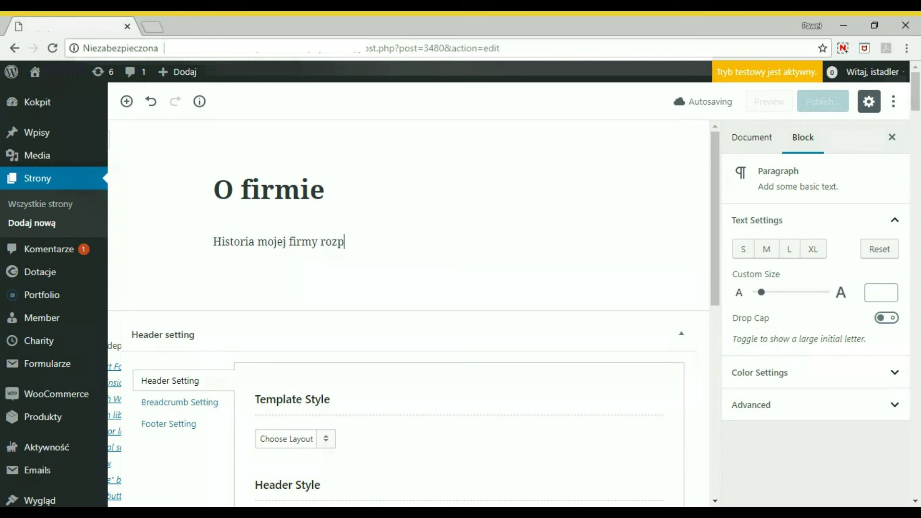
type("oczęła się w roku...")
Step: Insert an empty Image block below the opening paragraph
left_click(127, 102)
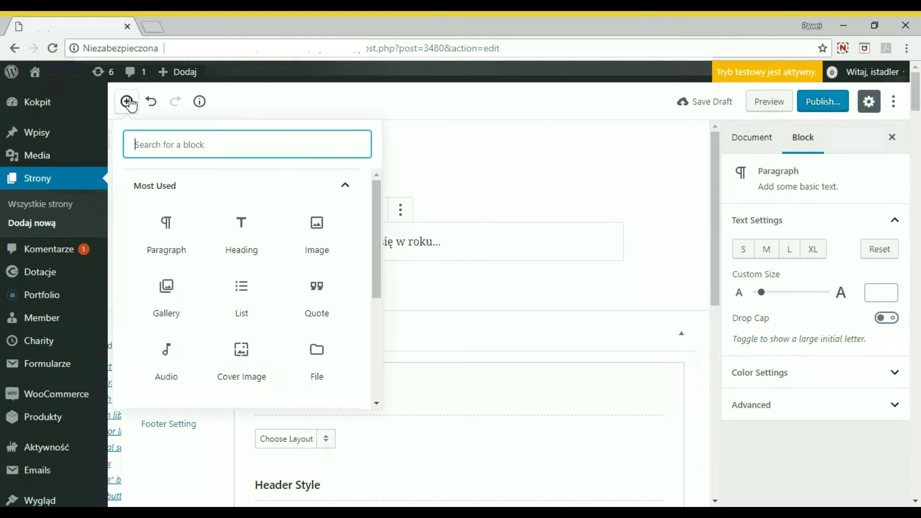
left_click(316, 224)
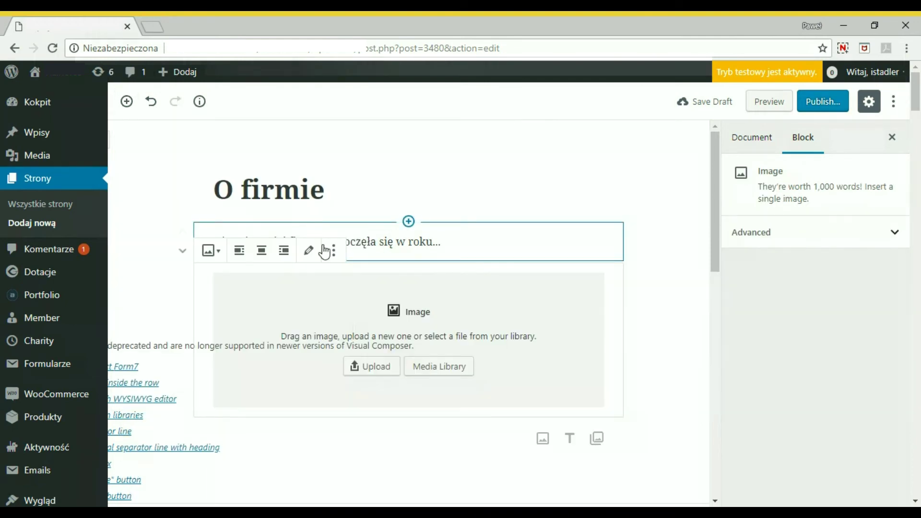
scroll(525, 356, "down", 3)
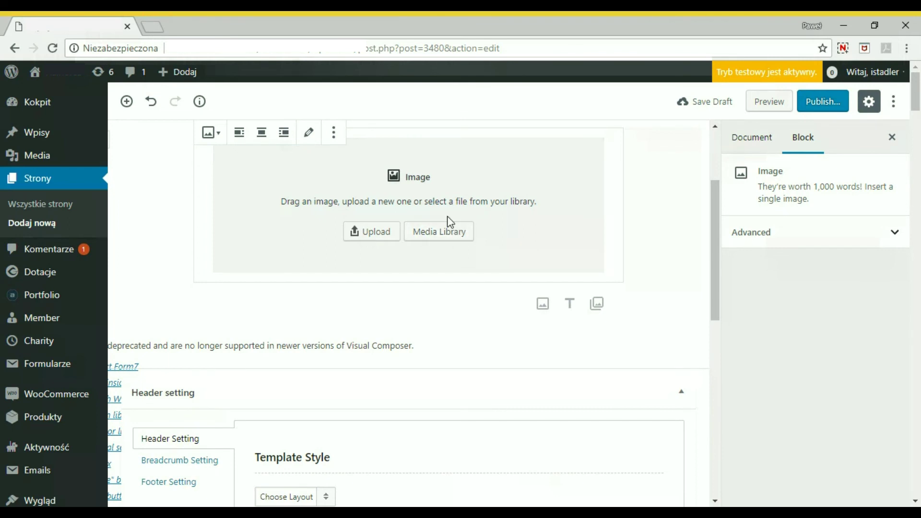
left_click(367, 235)
scroll(476, 252, "up", 3)
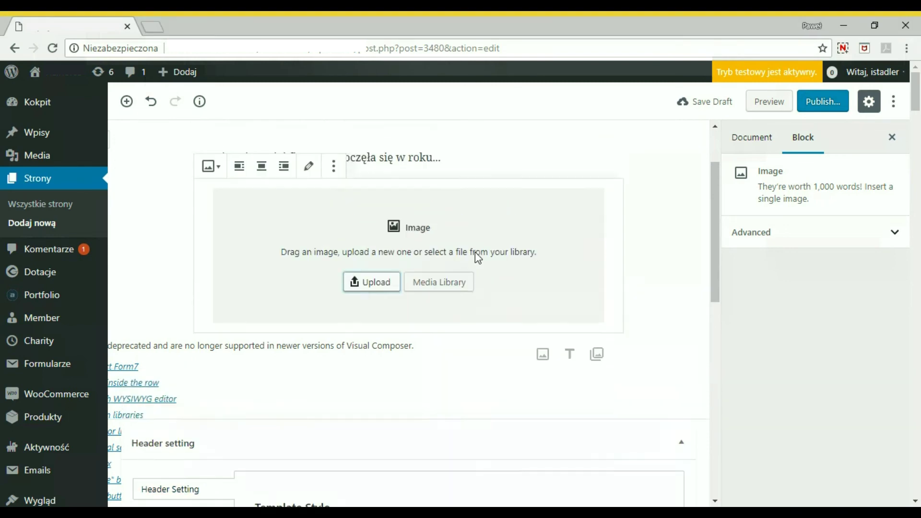
Step: Add a Quote block below the Image block with the text "Być albo nie być"
left_click(136, 113)
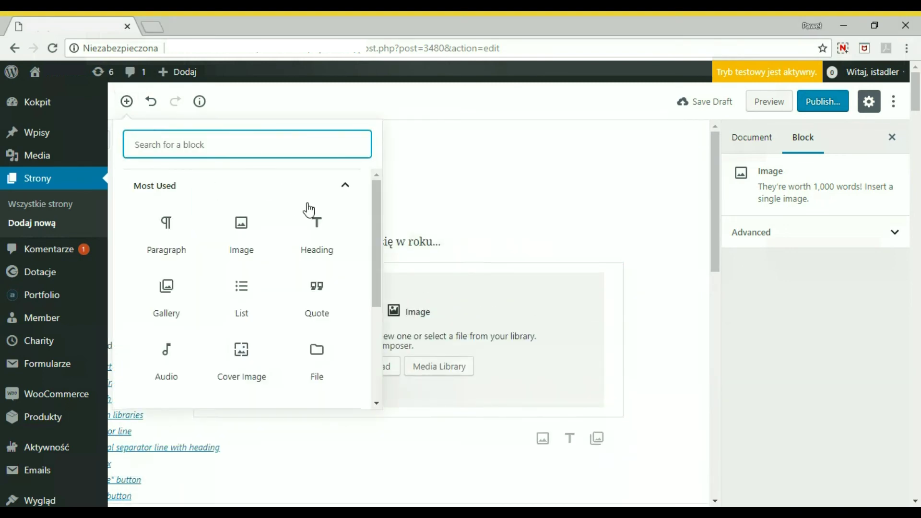
left_click(317, 295)
scroll(305, 323, "down", 3)
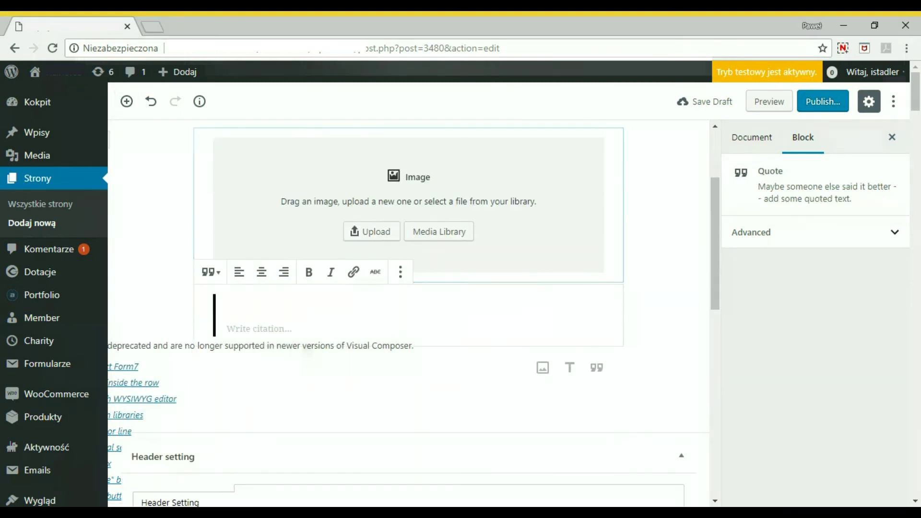
scroll(305, 323, "down", 3)
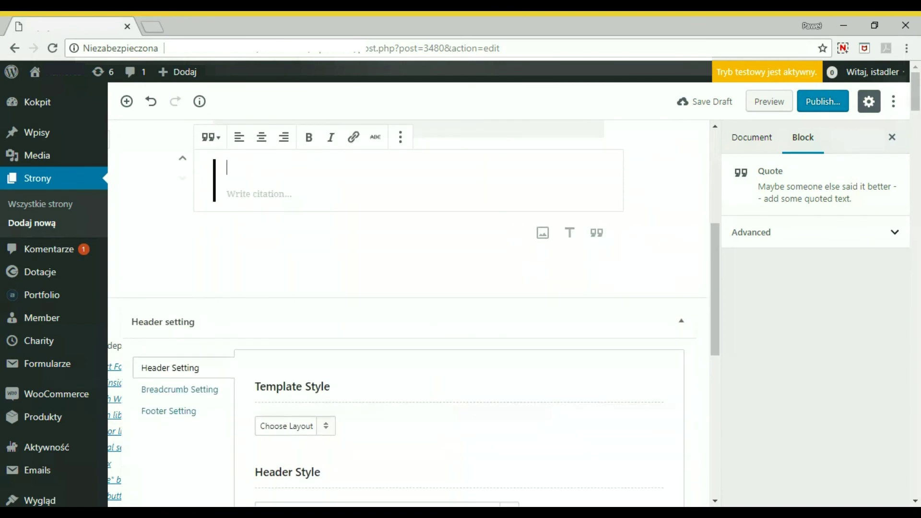
type("Być albo nie być")
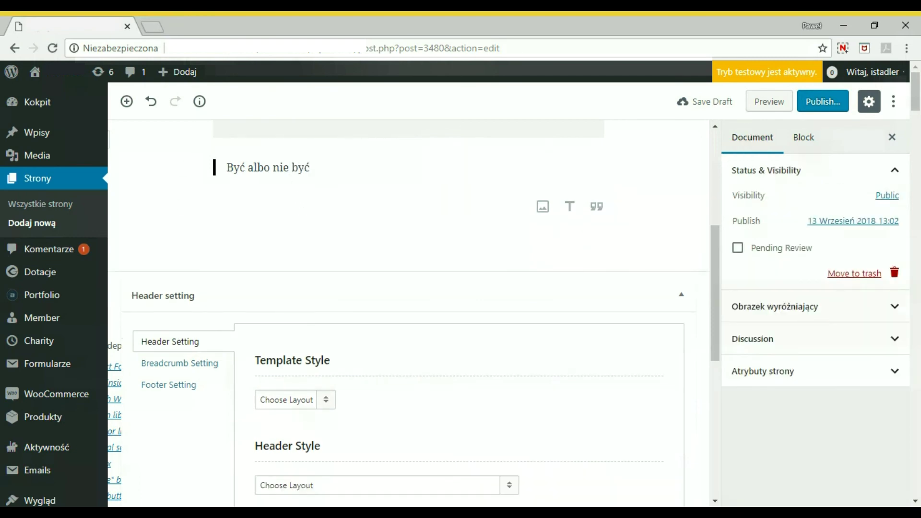
Step: Add the citation "William Shakespeare" to the quote and start a new block below it
left_click(298, 199)
type("wi")
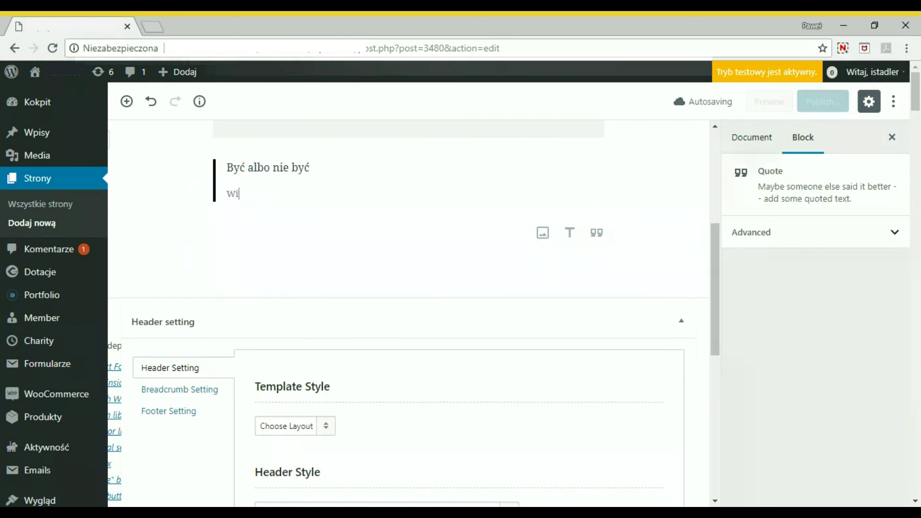
type("lliam S")
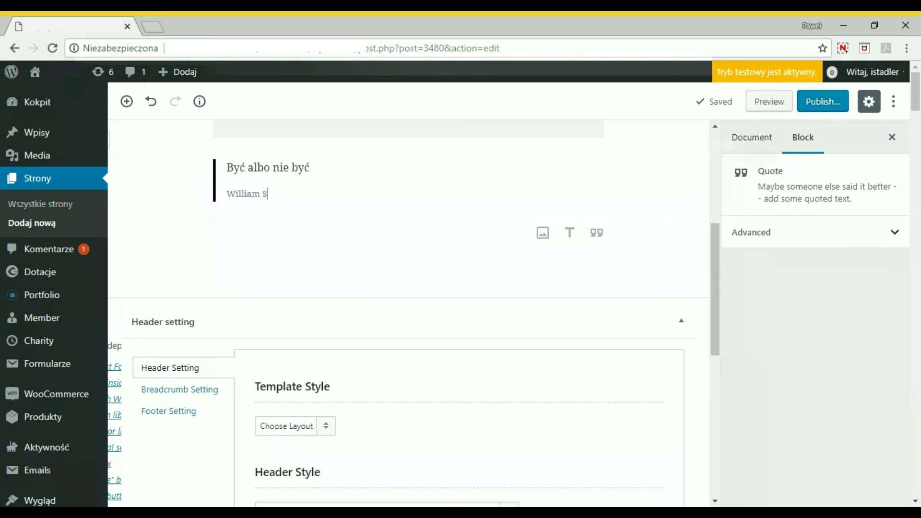
type("hakespeare")
key("Return")
Step: Insert a bulleted List block below the quote with the items "punkt 1" and "punkt 2"
scroll(313, 276, "up", 3)
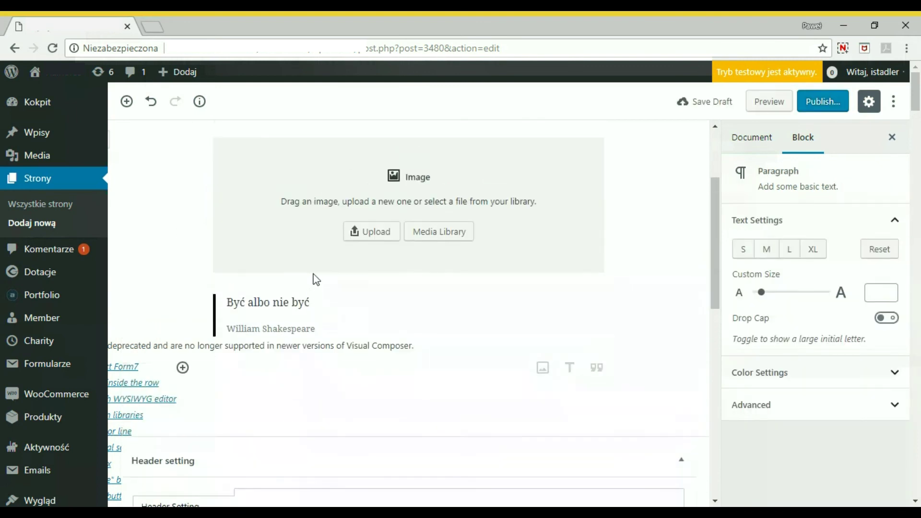
scroll(314, 281, "down", 3)
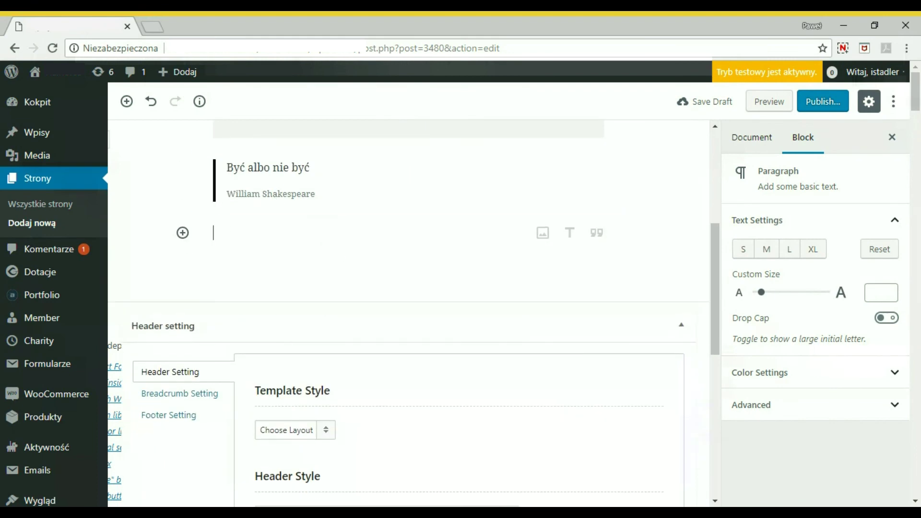
scroll(259, 211, "up", 3)
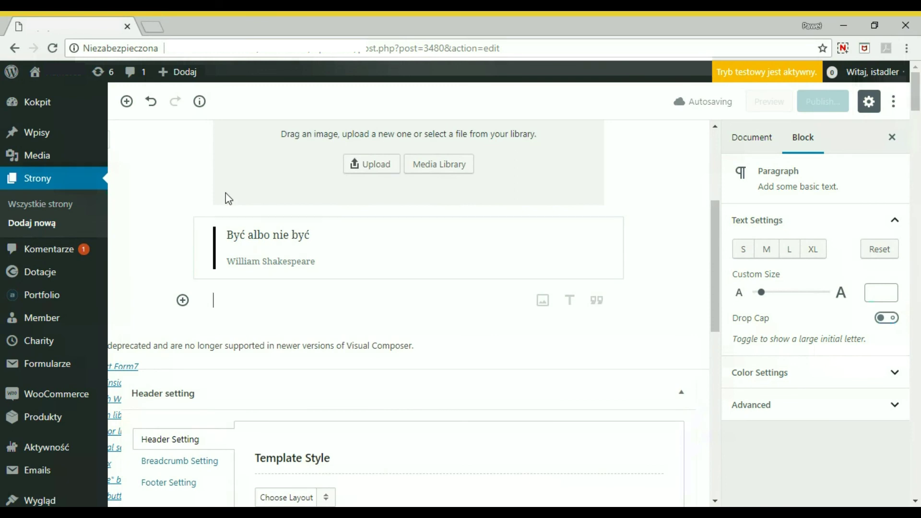
left_click(128, 102)
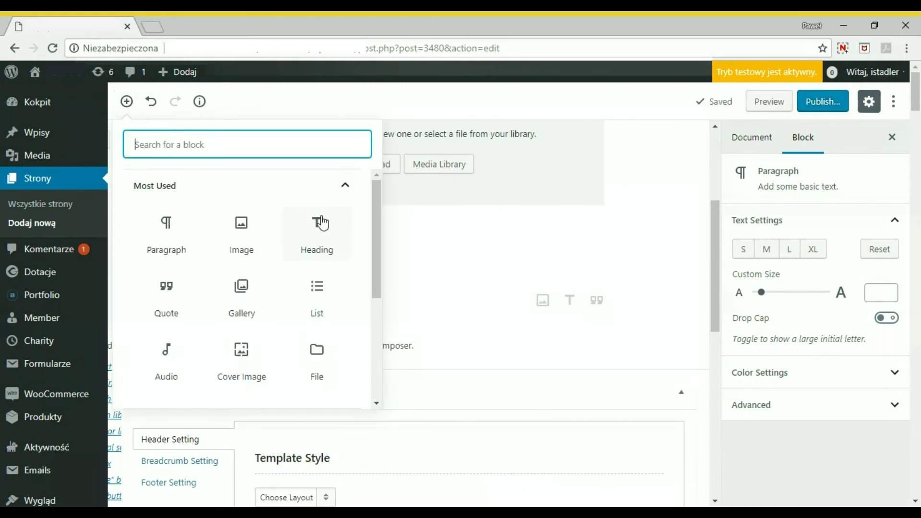
scroll(377, 237, "down", 1)
scroll(377, 236, "down", 1)
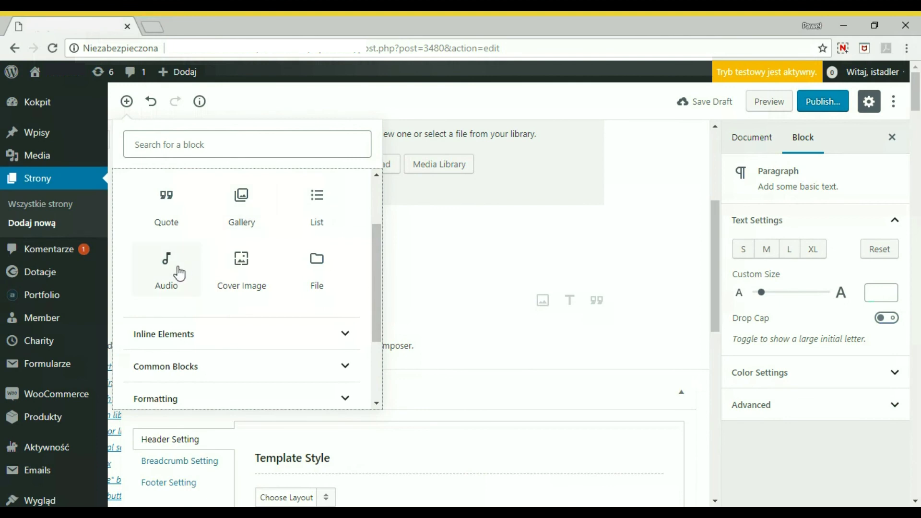
scroll(346, 251, "up", 1)
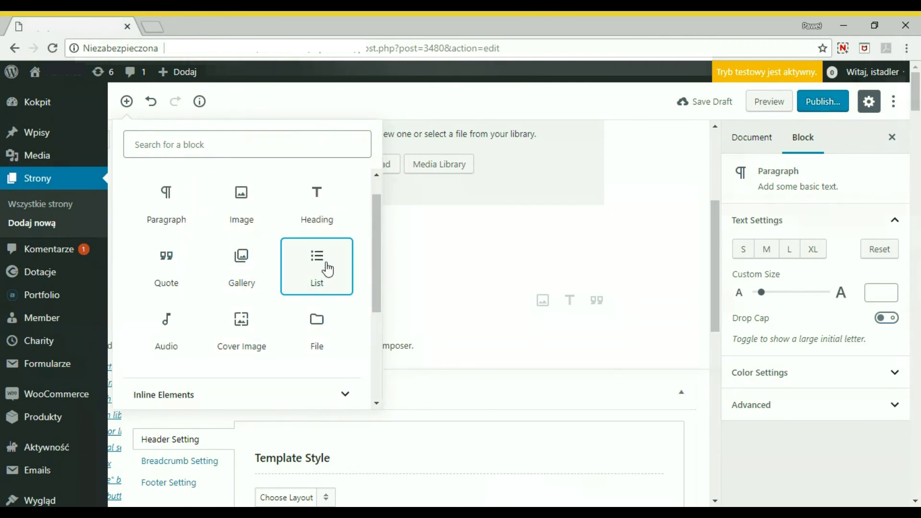
left_click(327, 267)
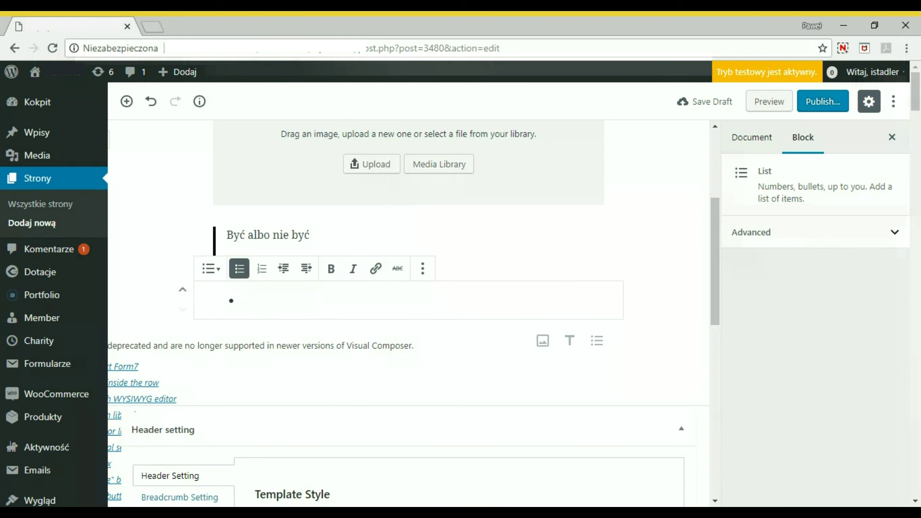
type("punkt 1")
key("Return")
type("punkt 2")
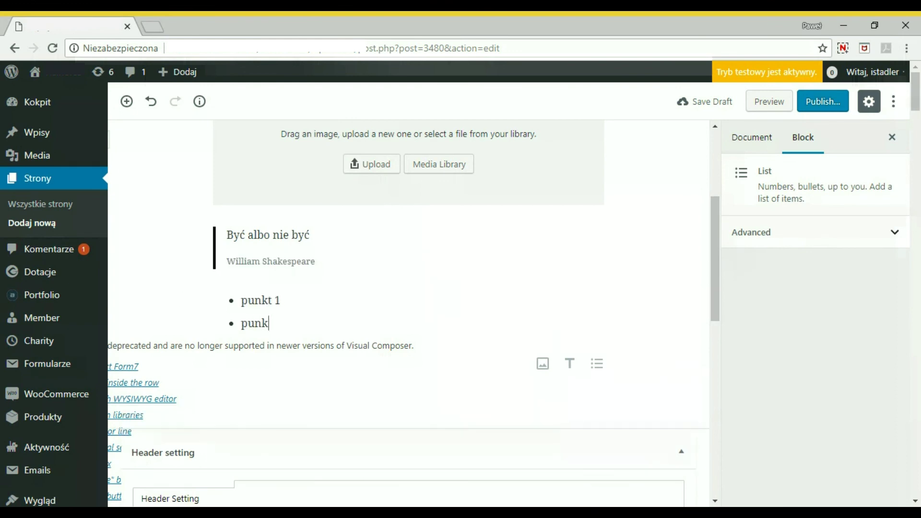
left_click(157, 290)
scroll(163, 259, "down", 1)
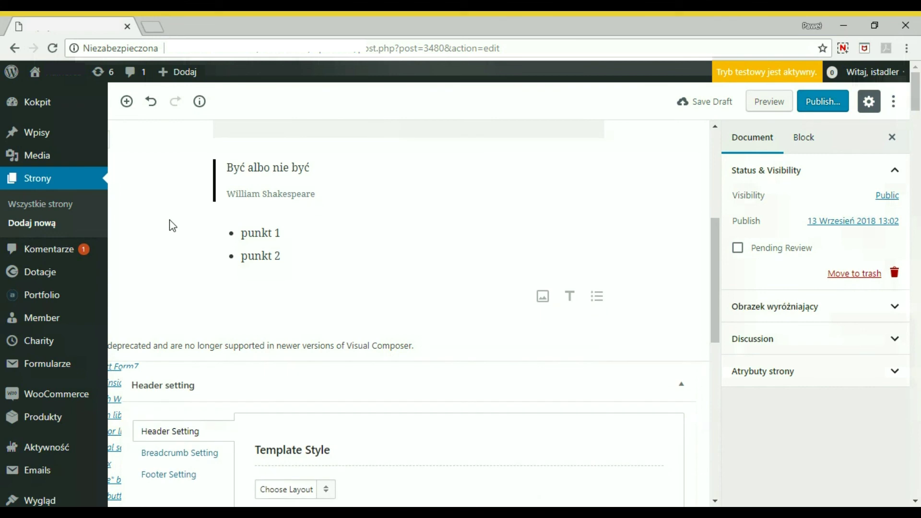
scroll(583, 295, "up", 2)
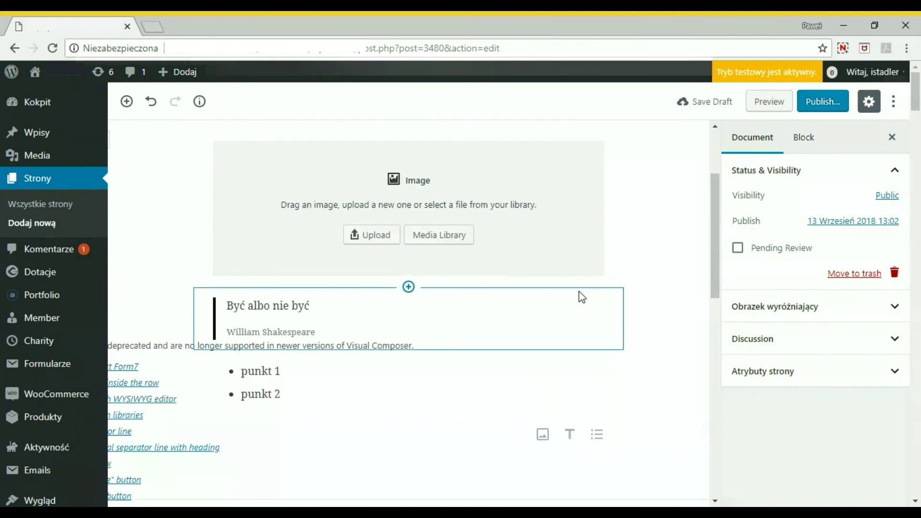
scroll(583, 296, "up", 2)
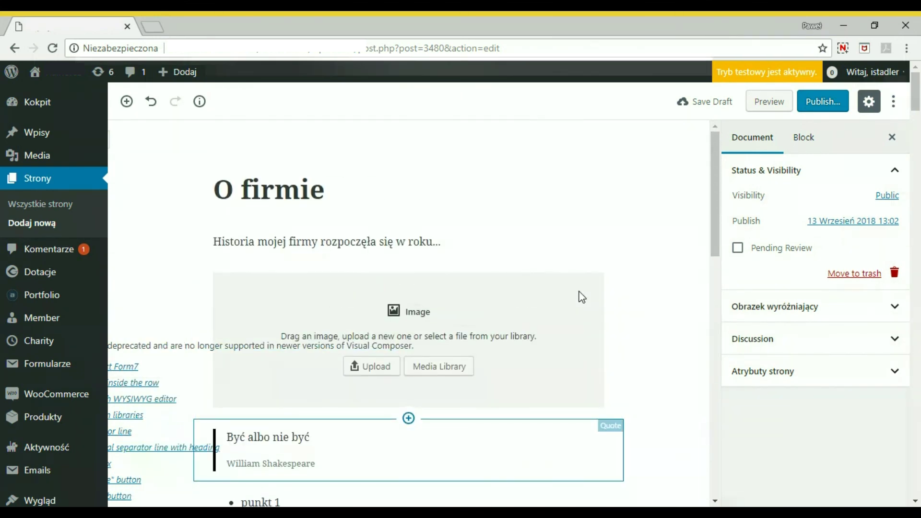